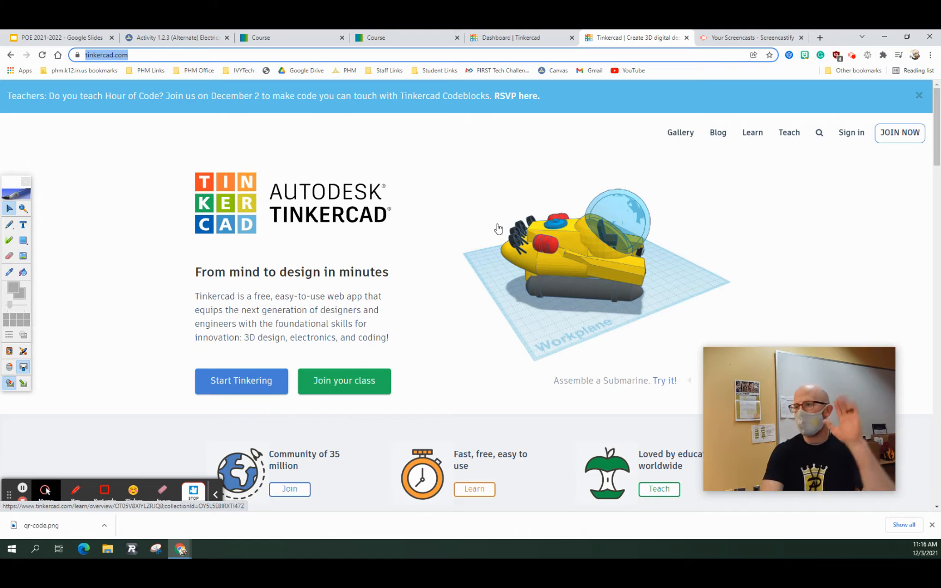
Sign in to Tinkercad with the school Google account and display the Circuits designs on the dashboard
left_click(844, 138)
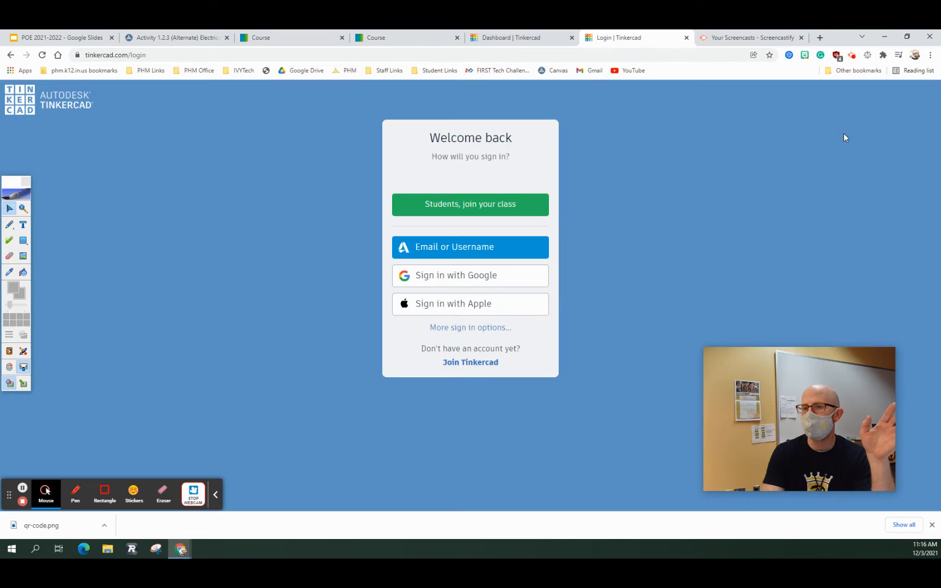
left_click(452, 279)
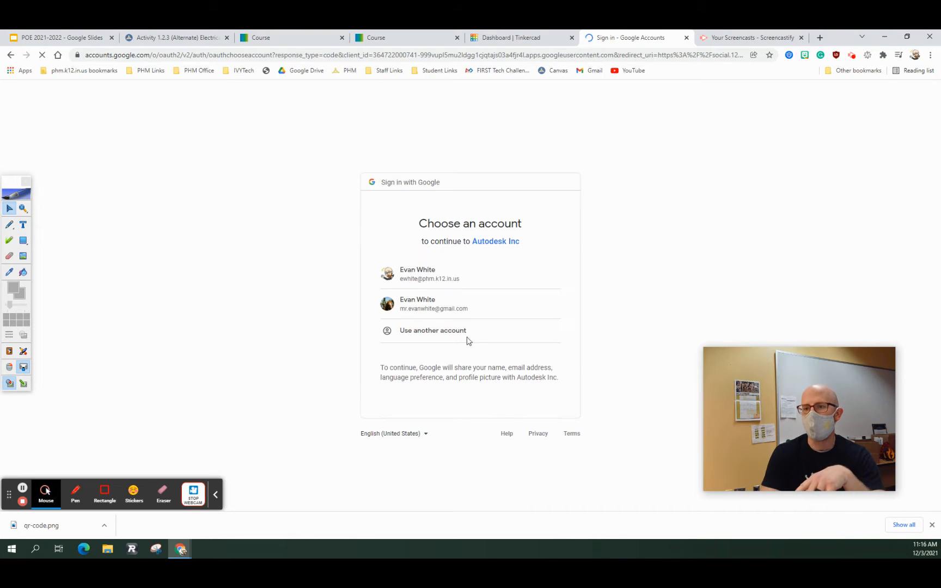
left_click(430, 277)
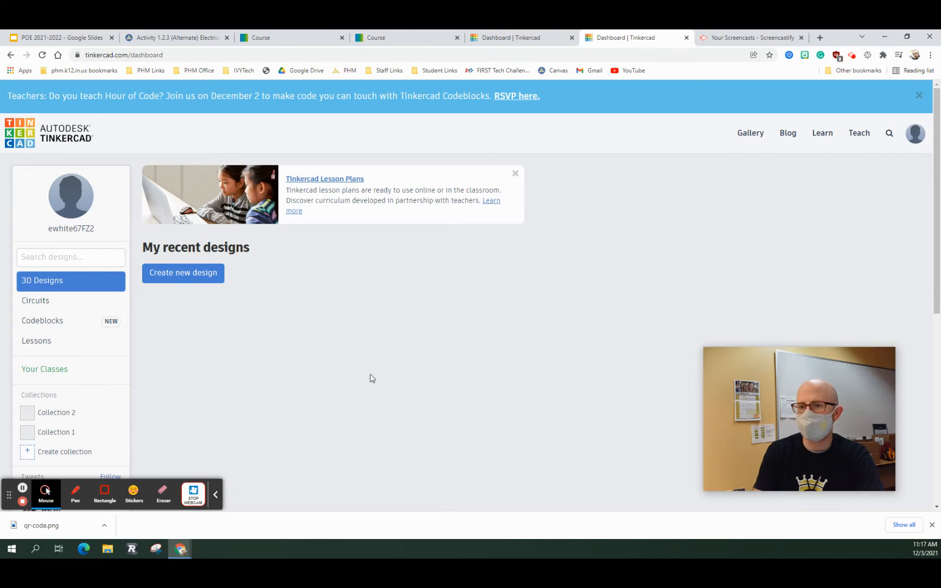
left_click(36, 305)
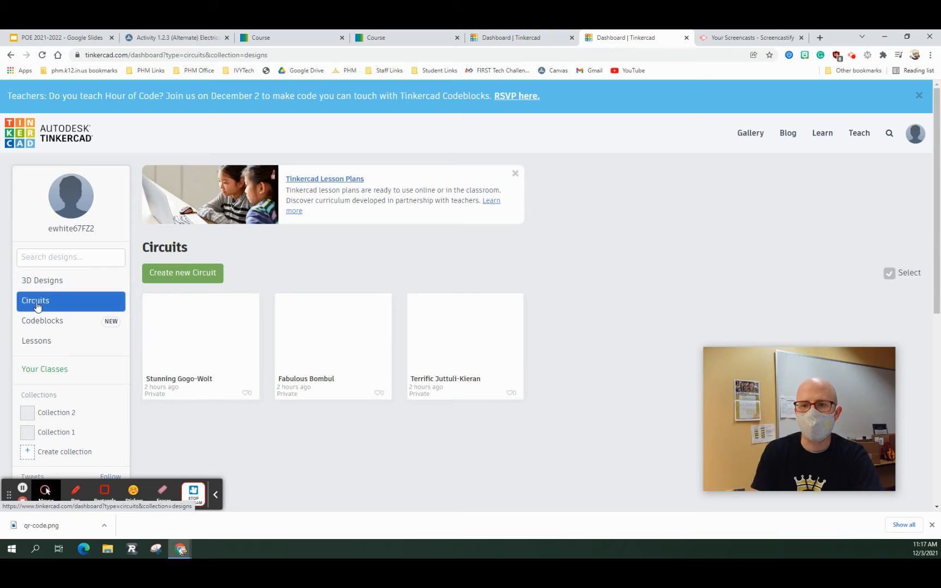
mouse_move(327, 322)
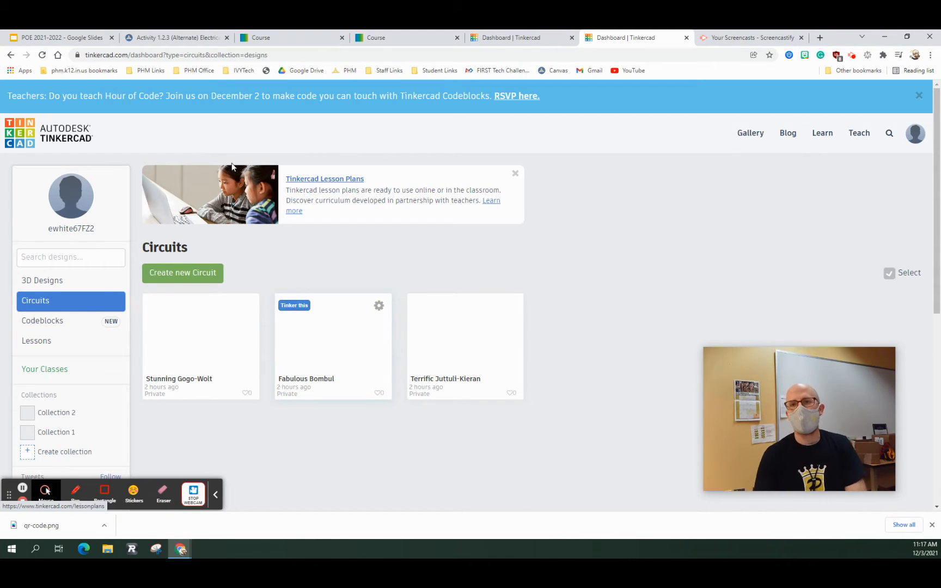
Switch to the course page for Activity 1.2.3 and review the instructions down to the Creating a Circuit section
left_click(176, 37)
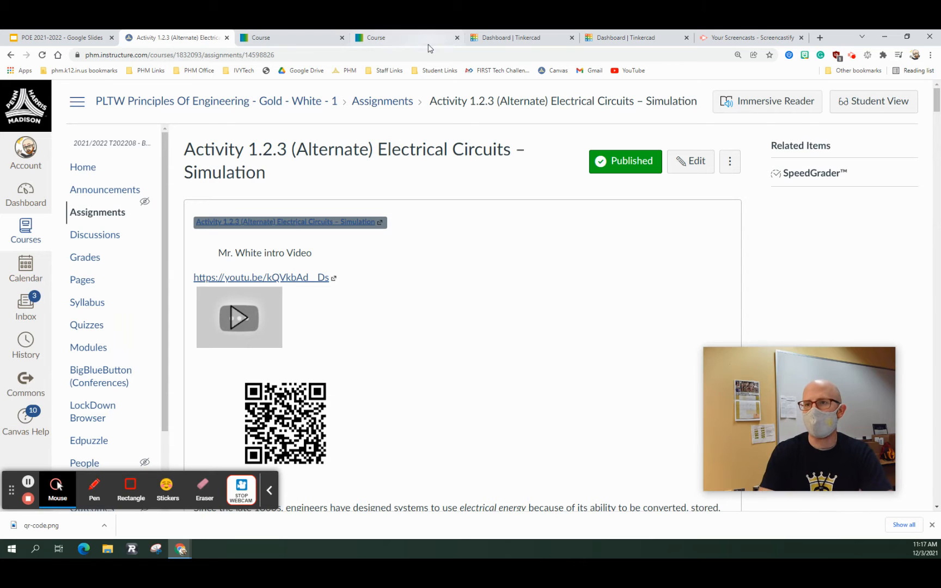
left_click(295, 42)
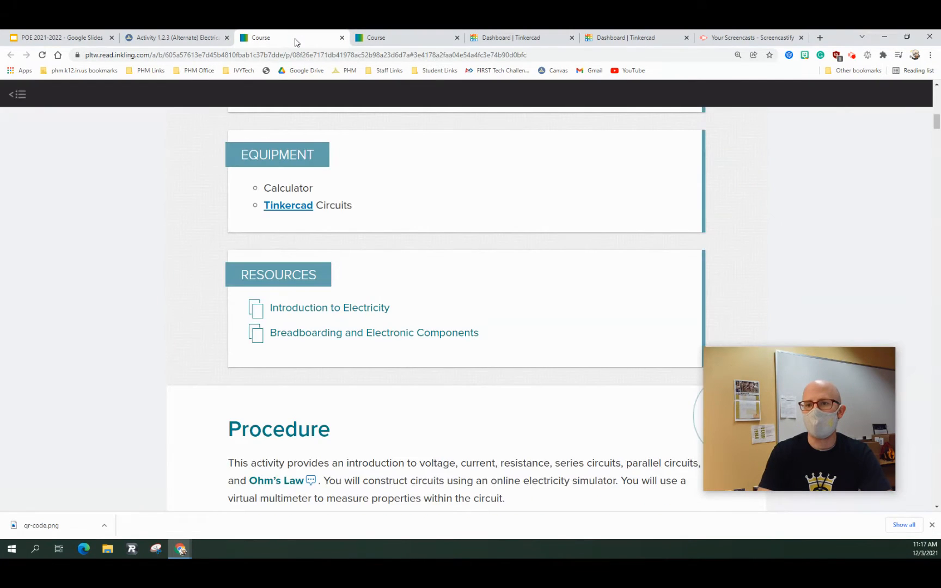
scroll(359, 261, "up", 7)
scroll(349, 220, "down", 20)
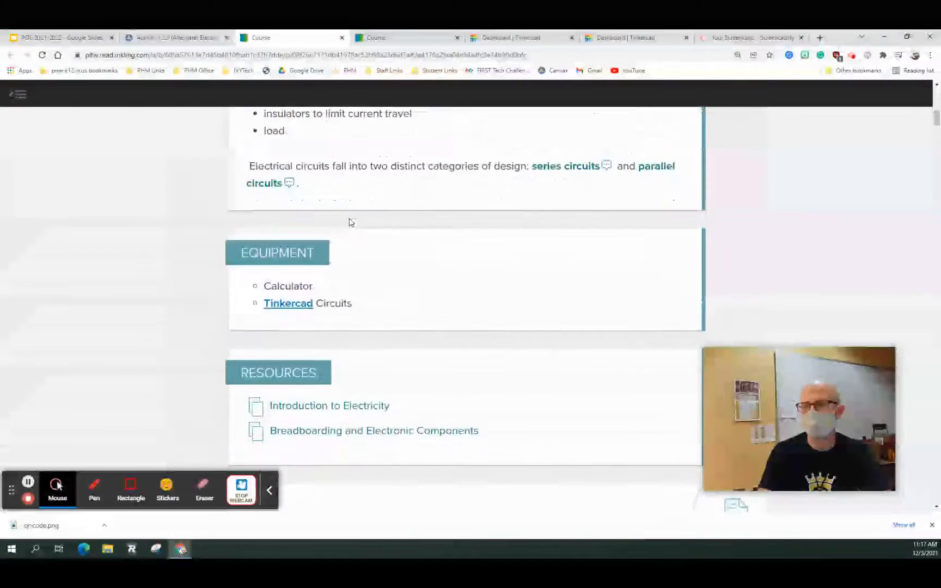
scroll(349, 218, "down", 20)
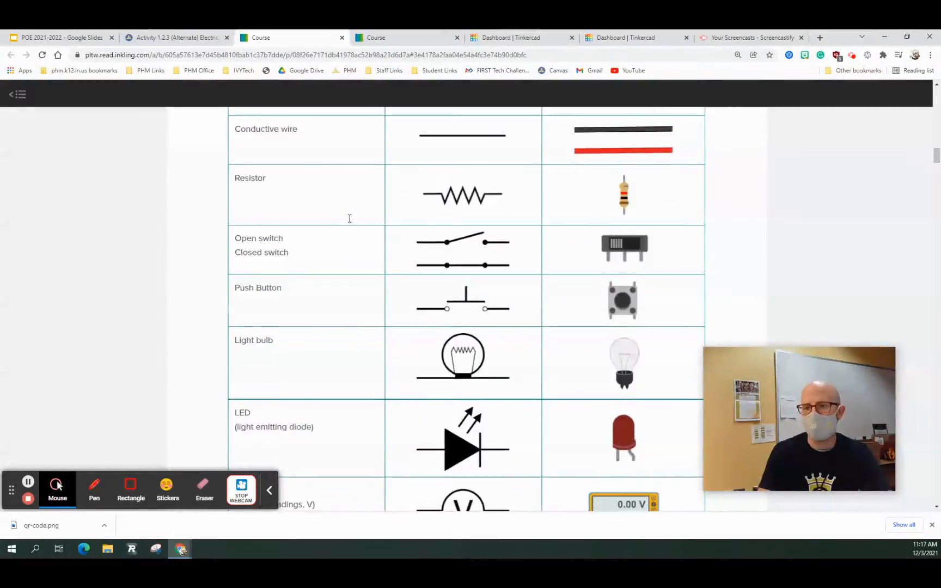
scroll(349, 218, "down", 7)
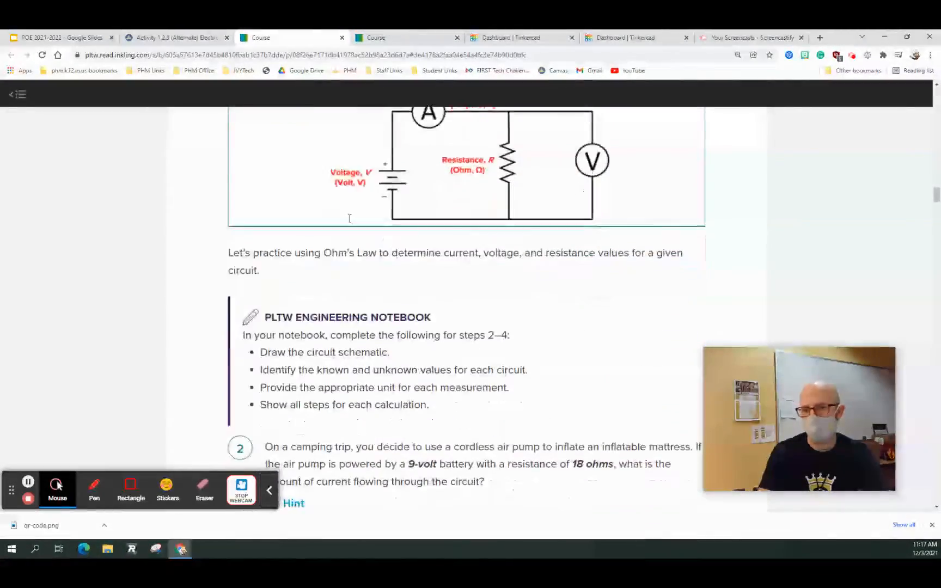
scroll(349, 220, "down", 10)
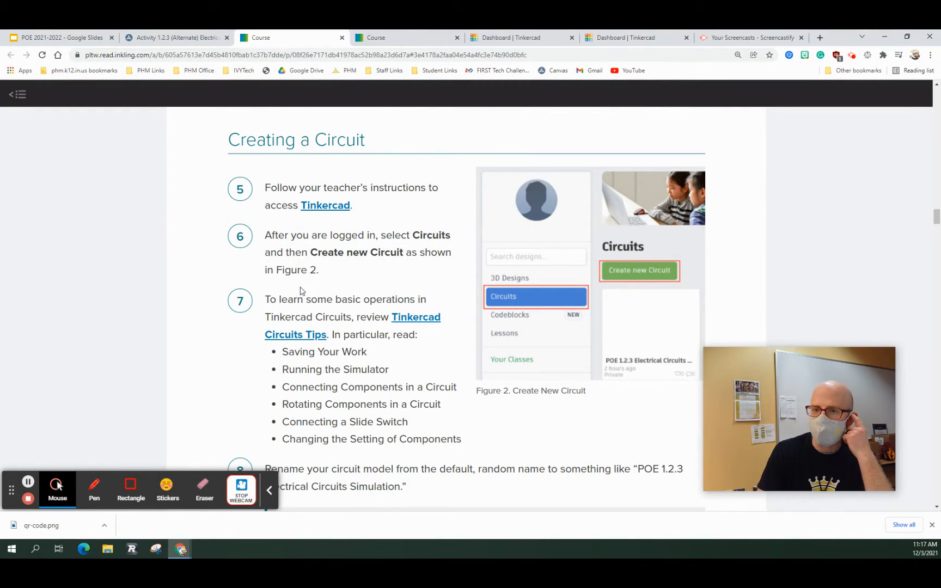
scroll(302, 292, "down", 2)
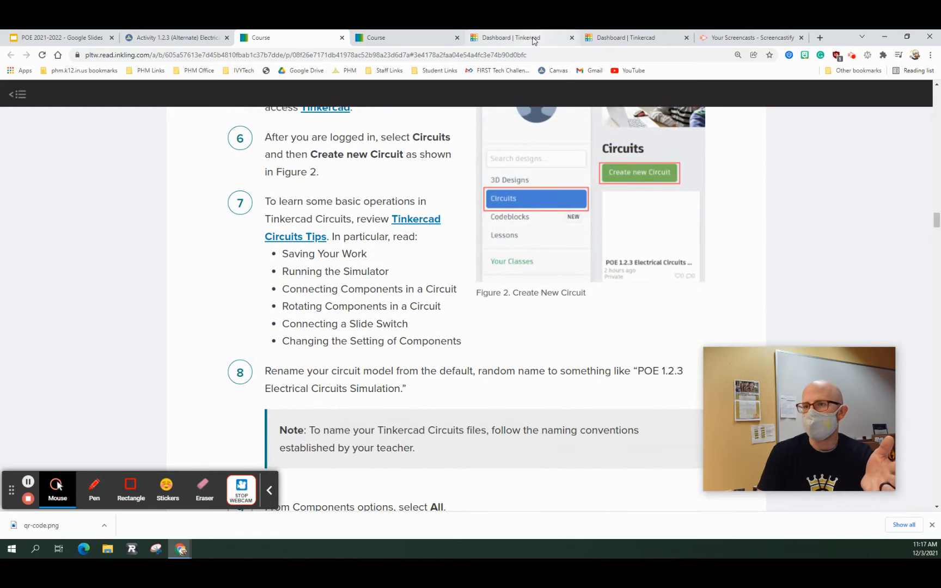
Return to Tinkercad, close the duplicate dashboard, and create a new circuit
left_click(532, 38)
left_click(571, 37)
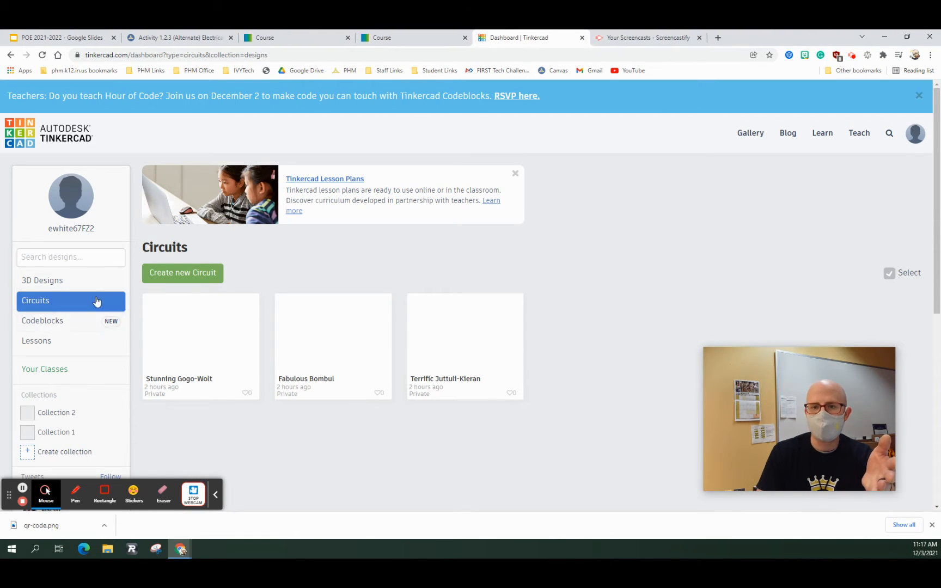
left_click(184, 270)
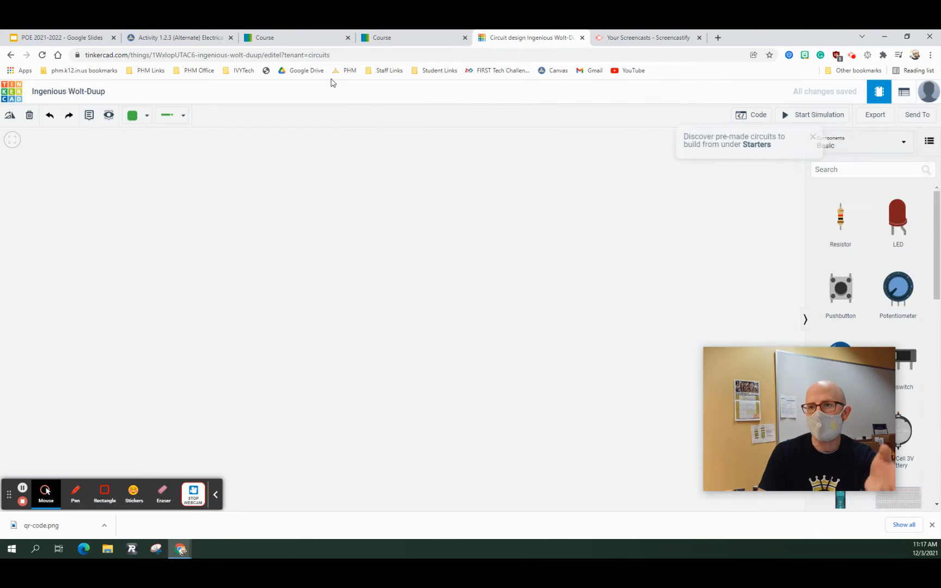
Return to the course page, close its duplicate, and read steps 5 to 9 on creating and naming a circuit
left_click(385, 38)
left_click(304, 38)
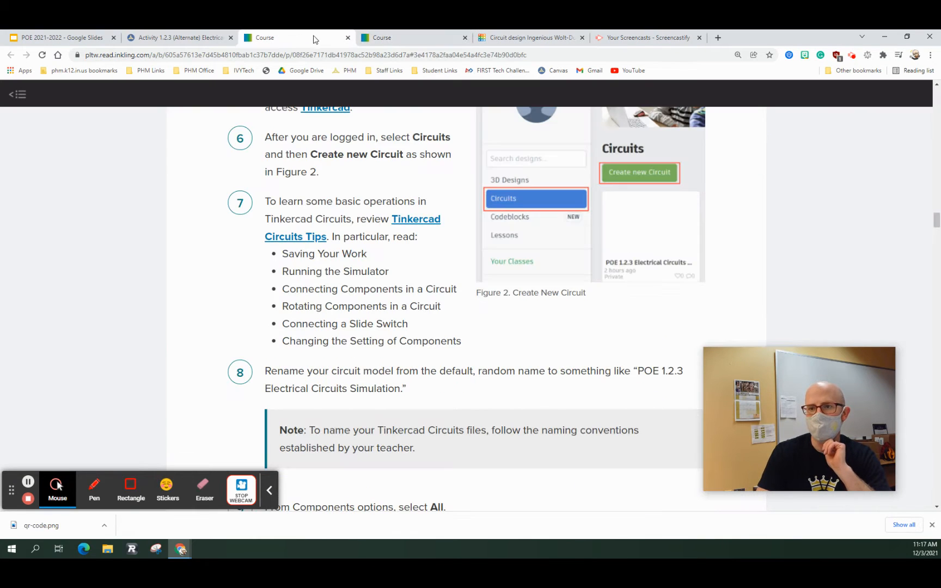
left_click(464, 38)
scroll(397, 256, "down", 2)
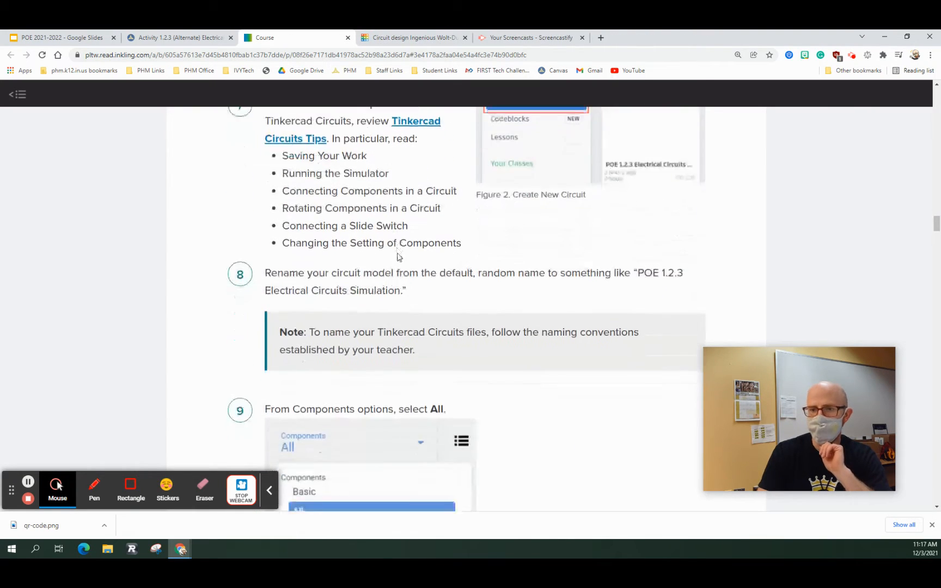
scroll(397, 256, "down", 4)
scroll(384, 258, "up", 6)
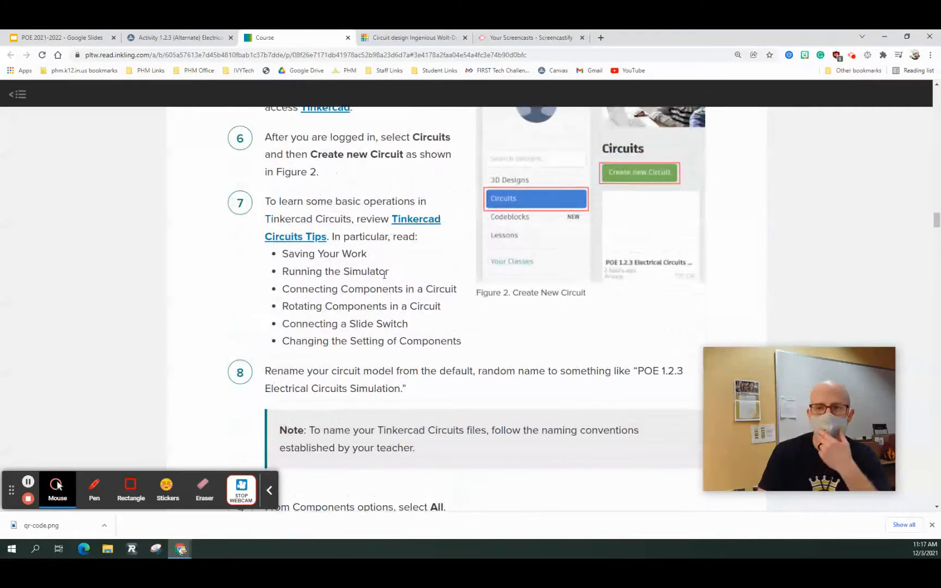
scroll(384, 274, "down", 3)
scroll(381, 311, "up", 2)
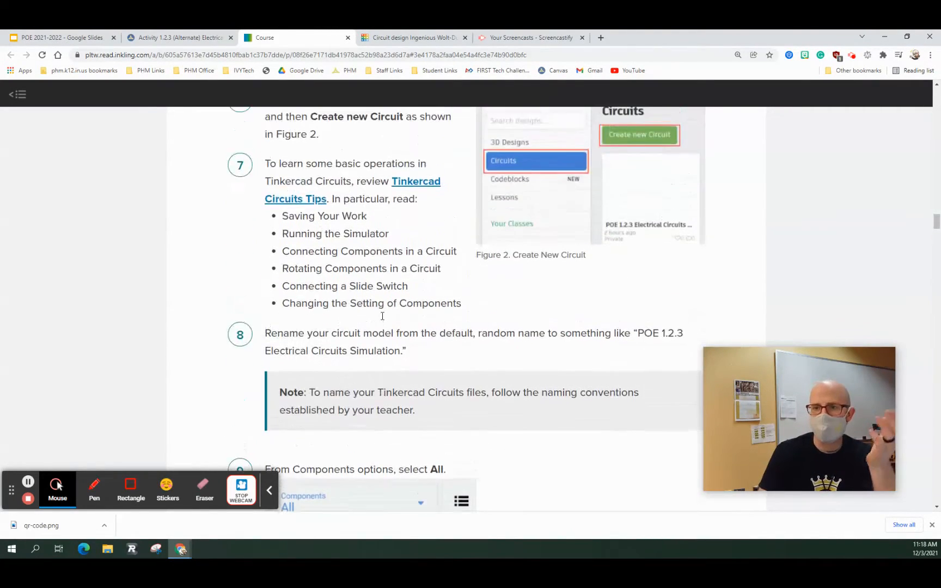
scroll(382, 316, "up", 2)
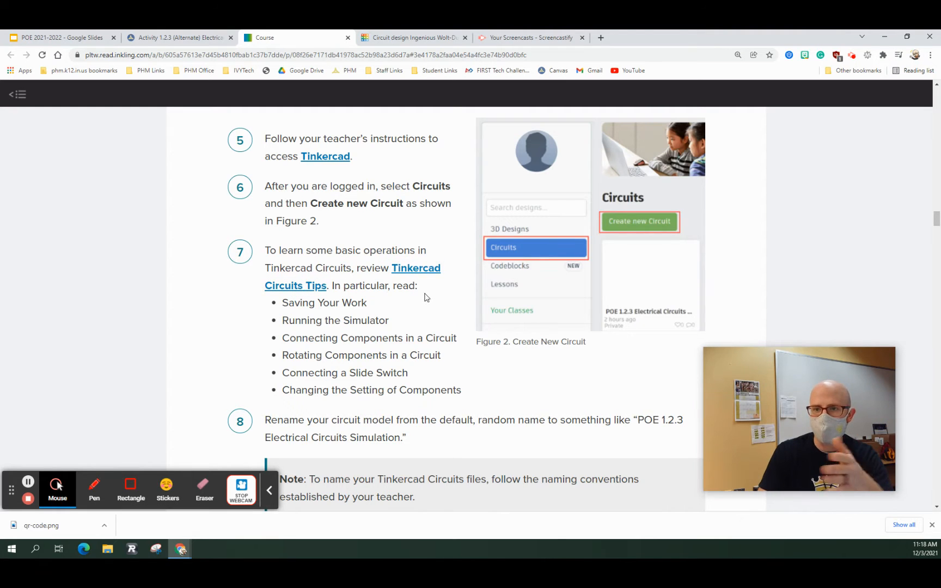
scroll(417, 303, "down", 3)
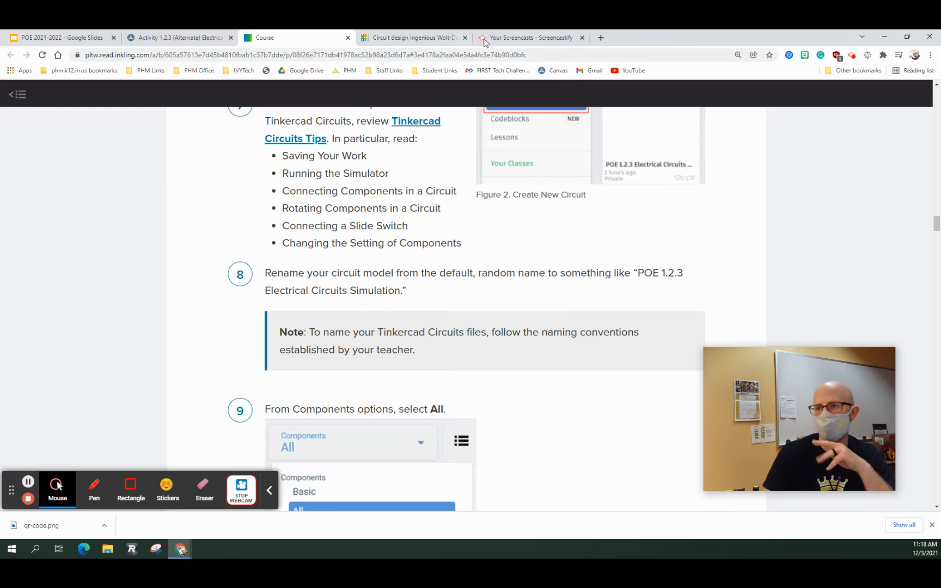
Back in Tinkercad, dismiss the starters tip and rename the circuit "1.2.3 Electric circuit POE"
left_click(400, 37)
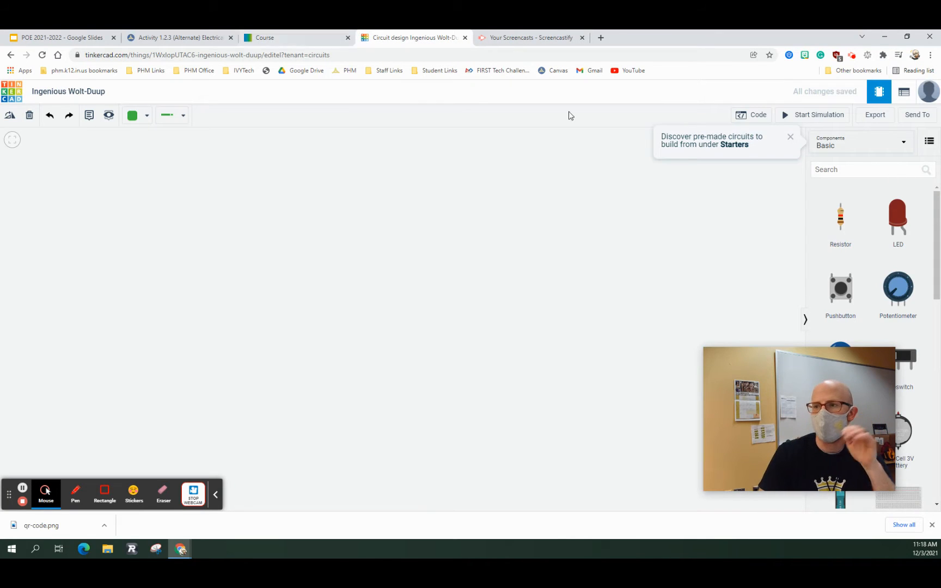
left_click(791, 137)
left_click(82, 93)
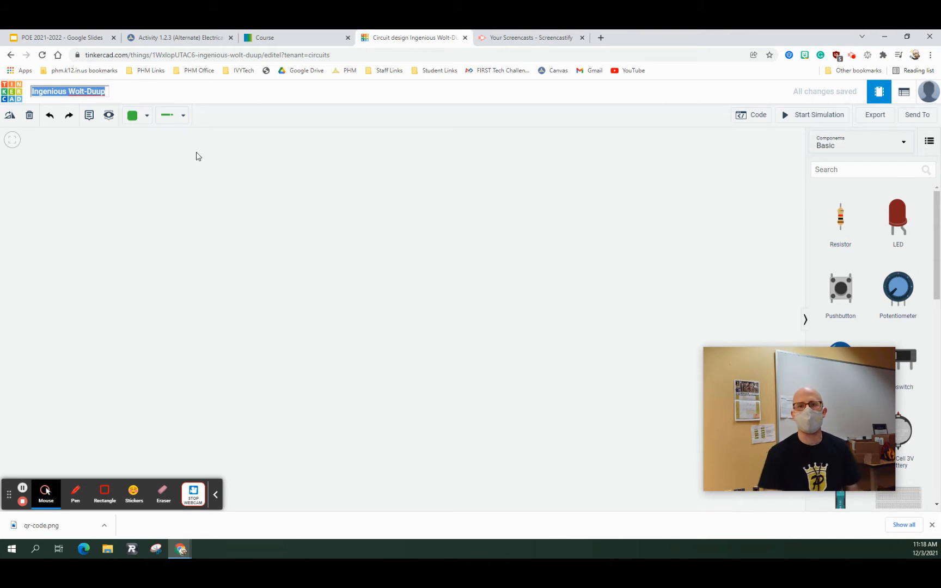
type("12.")
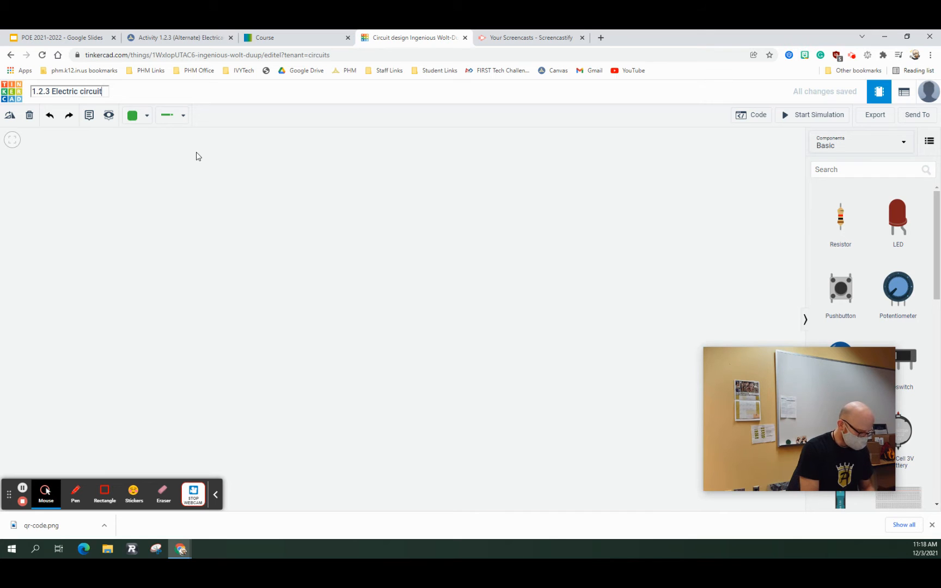
type("POE")
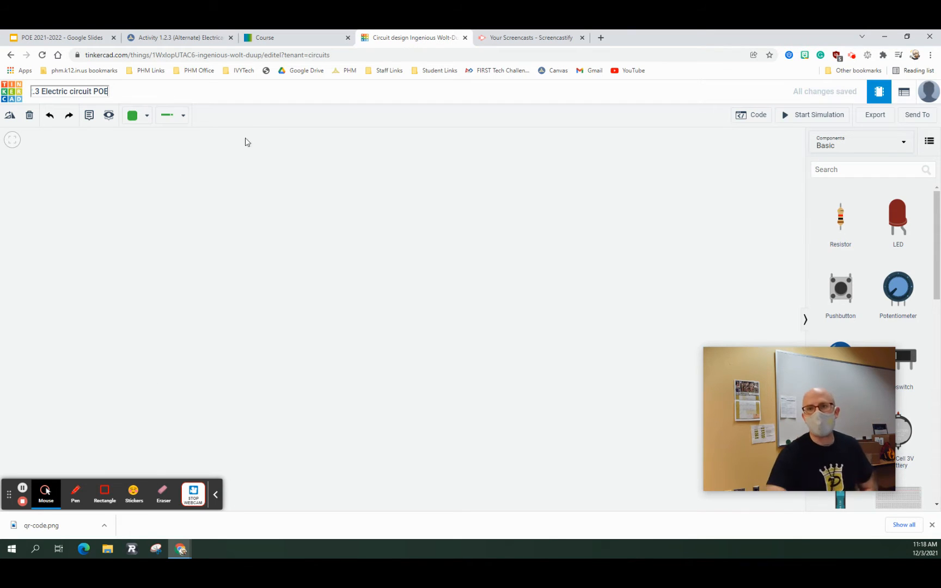
left_click(372, 255)
Check step 9 of the course instructions and set the Tinkercad component library to show All components
left_click(281, 36)
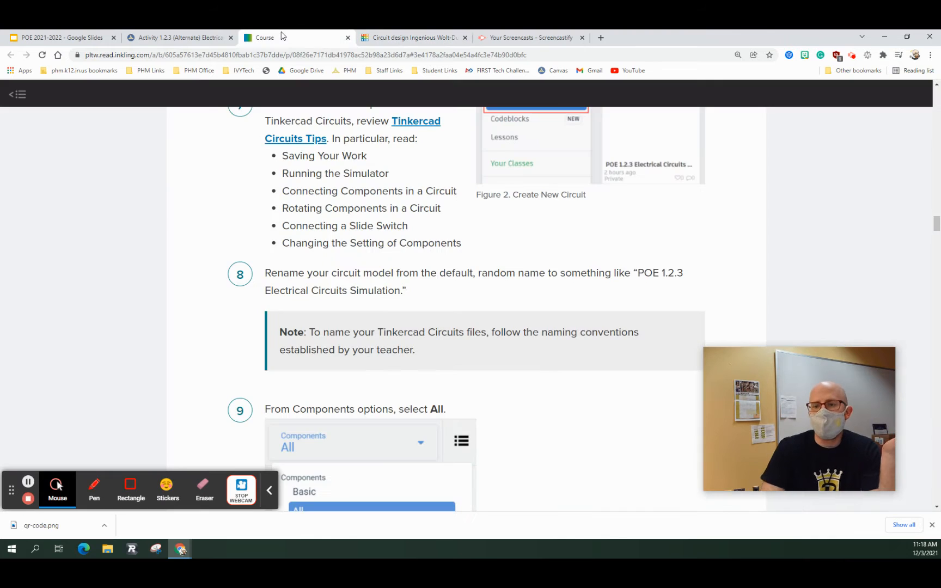
scroll(435, 395, "down", 2)
scroll(489, 420, "up", 4)
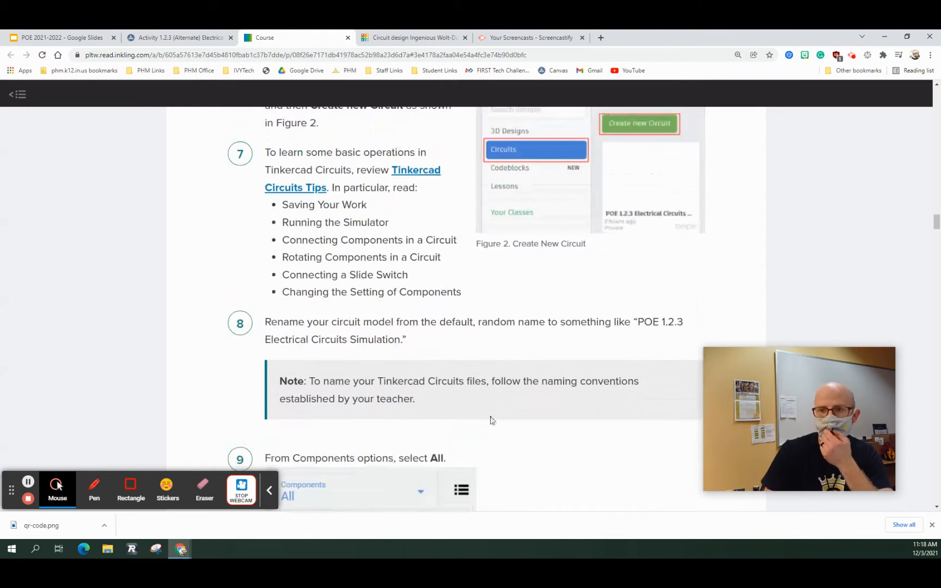
scroll(489, 420, "down", 5)
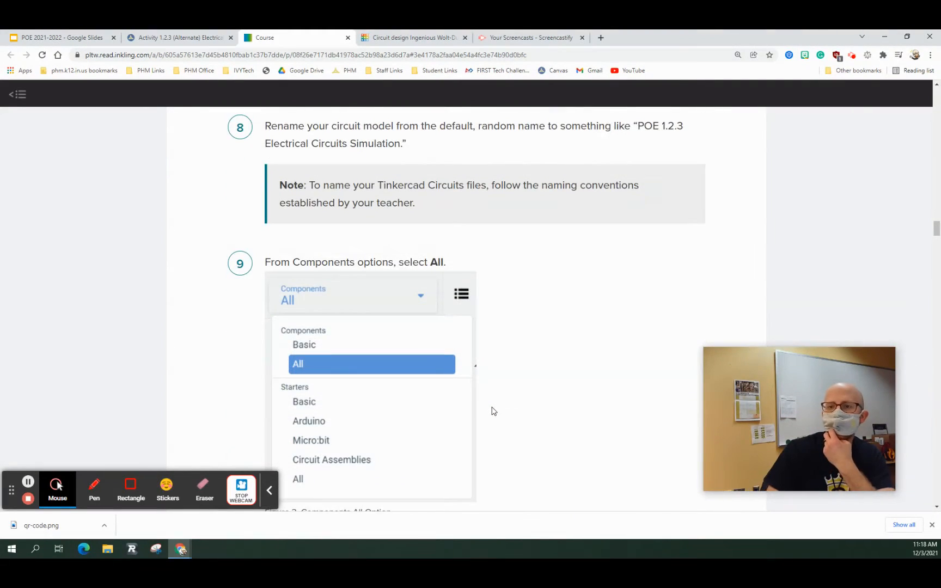
scroll(492, 411, "down", 1)
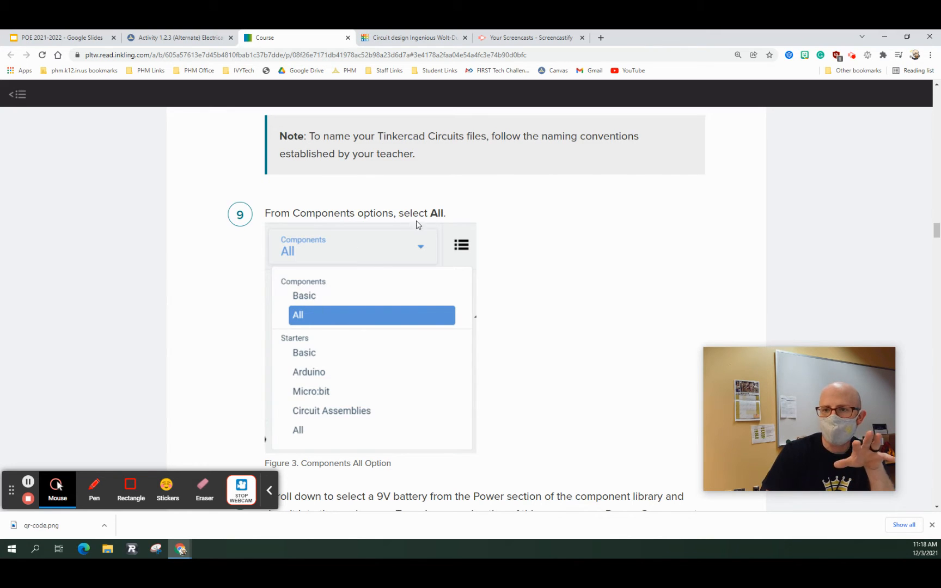
left_click(414, 37)
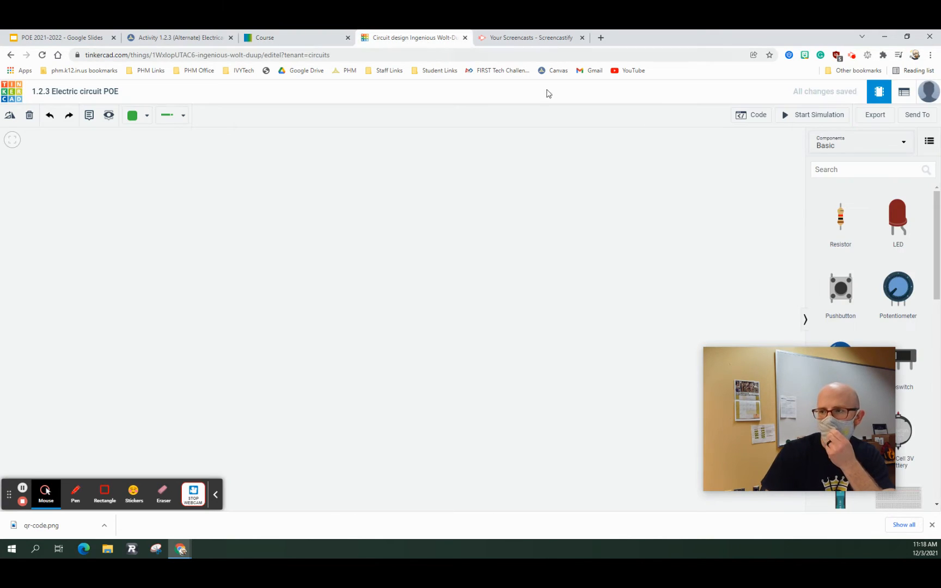
left_click(902, 143)
left_click(833, 187)
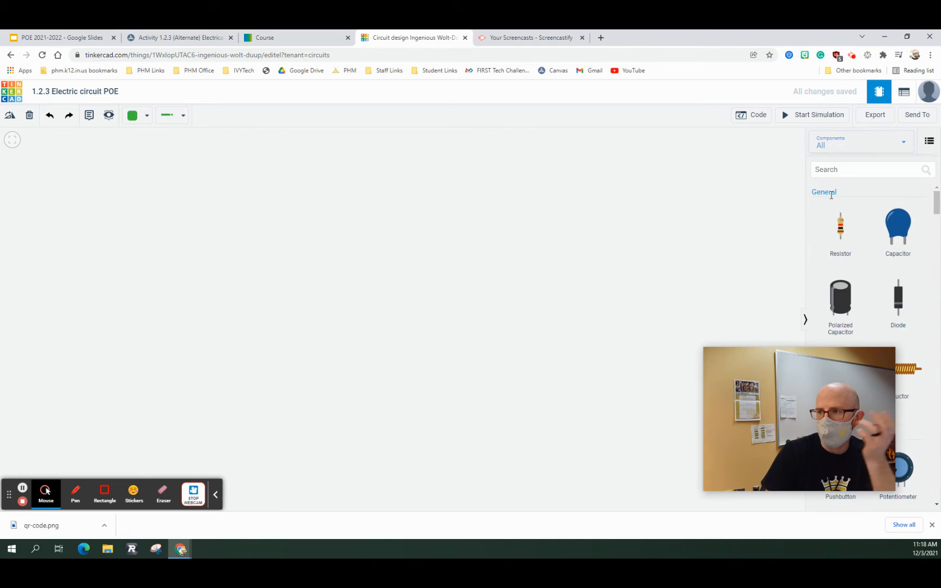
left_click_drag(751, 365, 54, 341)
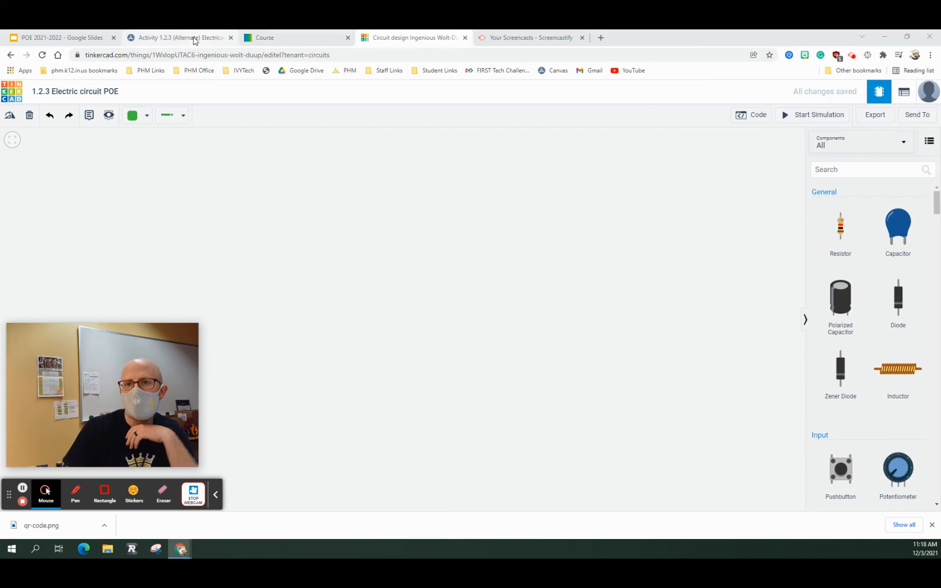
Open the course page and read step 10 on adding a 9V battery to the workspace
left_click(254, 39)
scroll(355, 218, "down", 5)
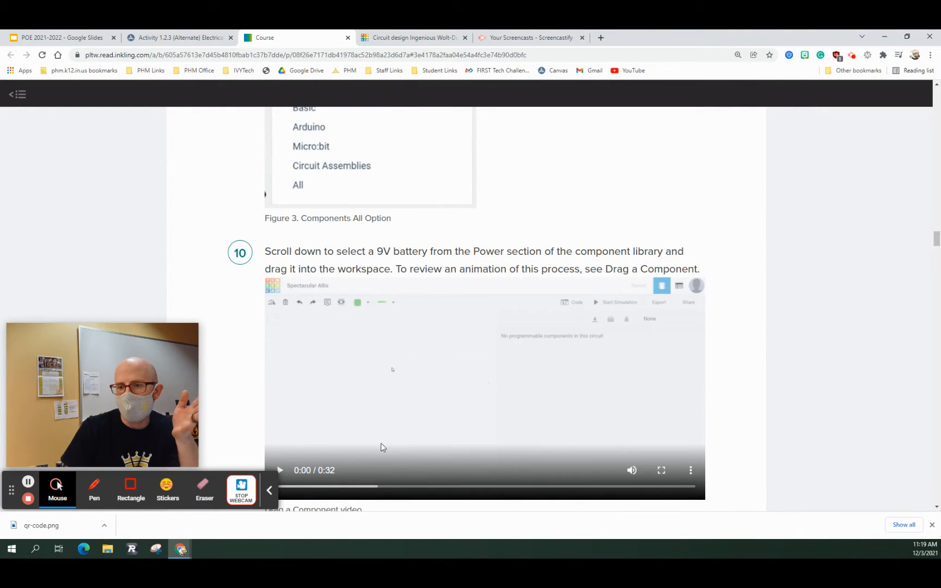
scroll(506, 420, "down", 2)
scroll(405, 361, "up", 1)
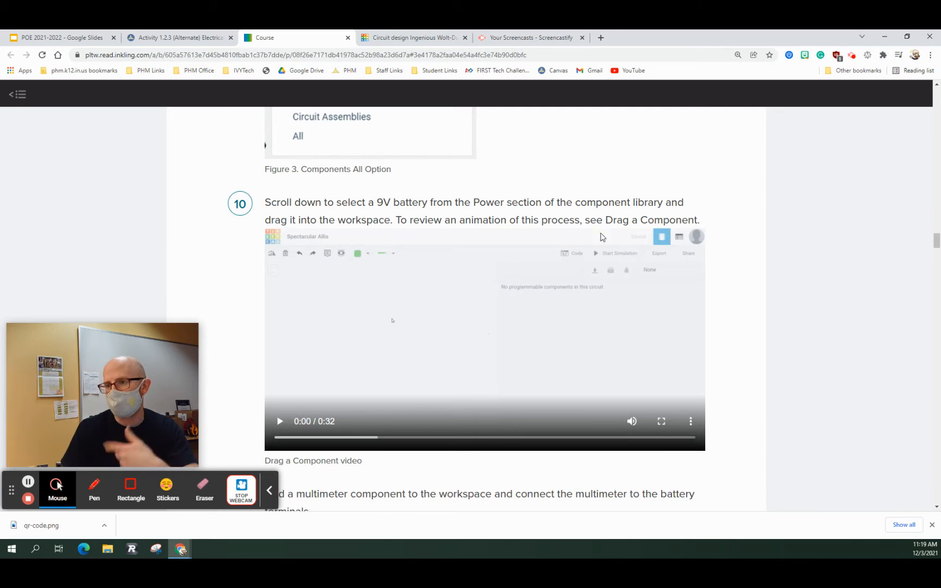
Switch back to Tinkercad and place a 9V Battery from the Power section in the middle of the empty workspace
left_click(424, 39)
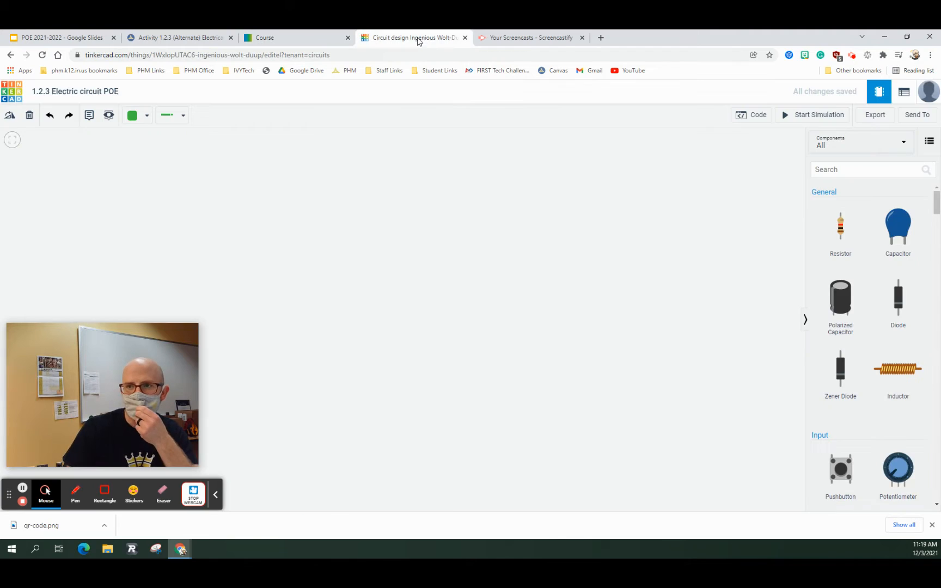
scroll(908, 266, "down", 6)
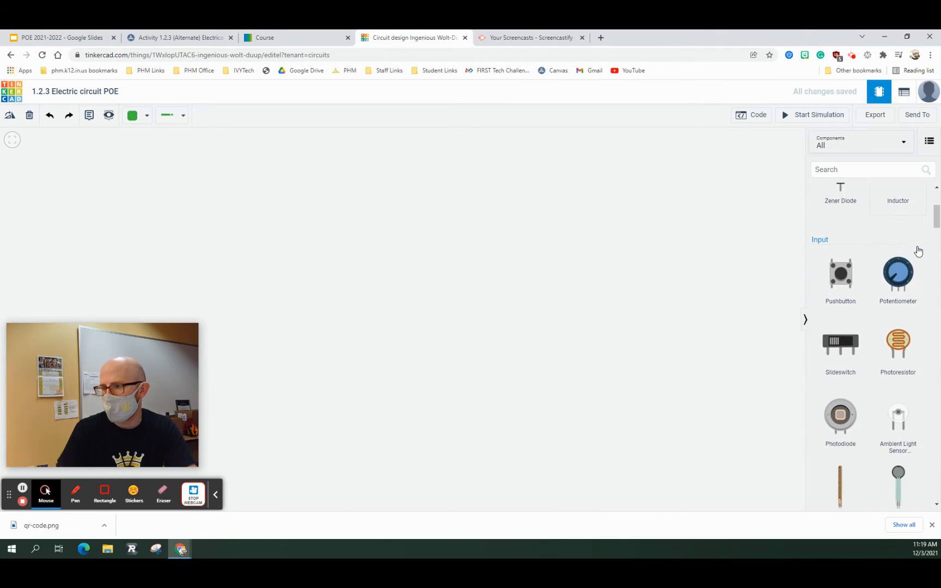
scroll(911, 311, "down", 5)
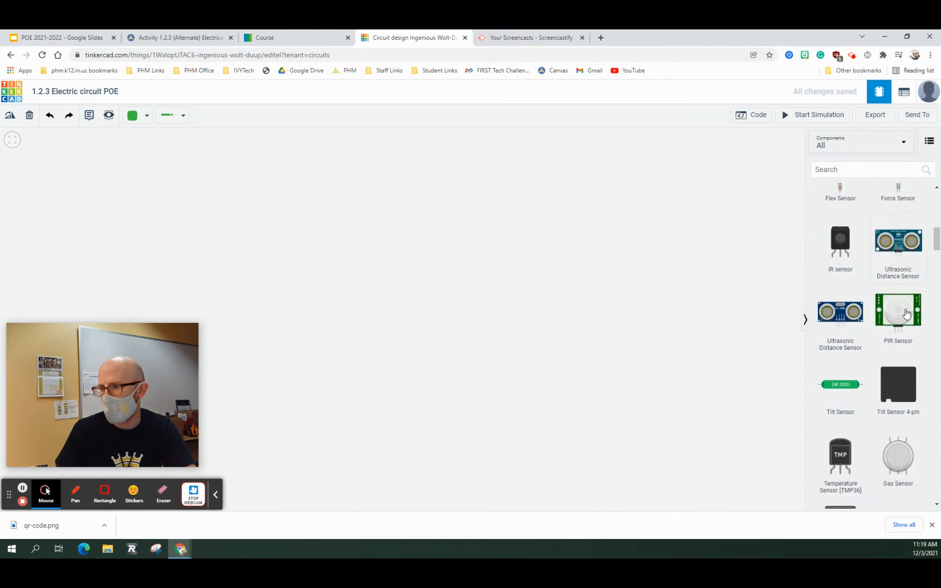
scroll(905, 314, "down", 6)
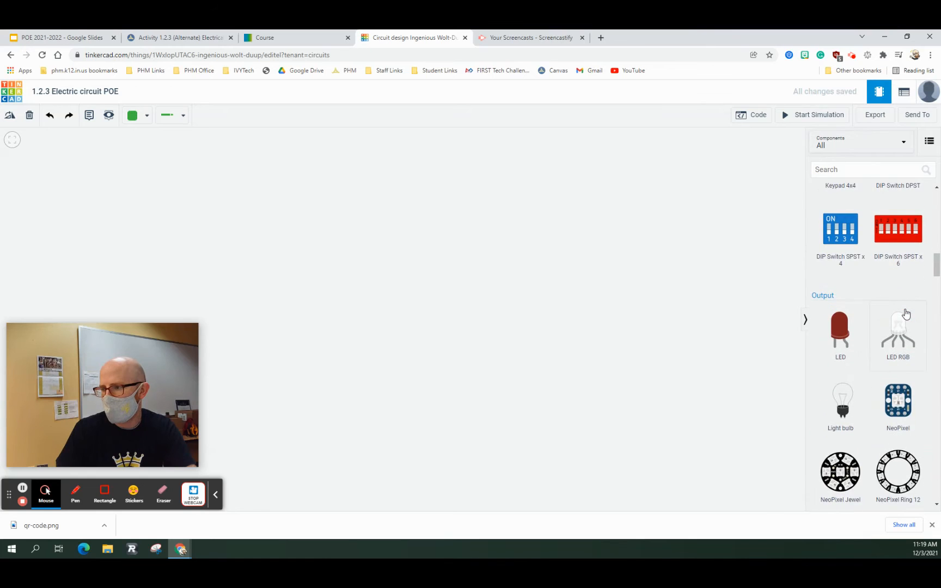
scroll(905, 314, "down", 6)
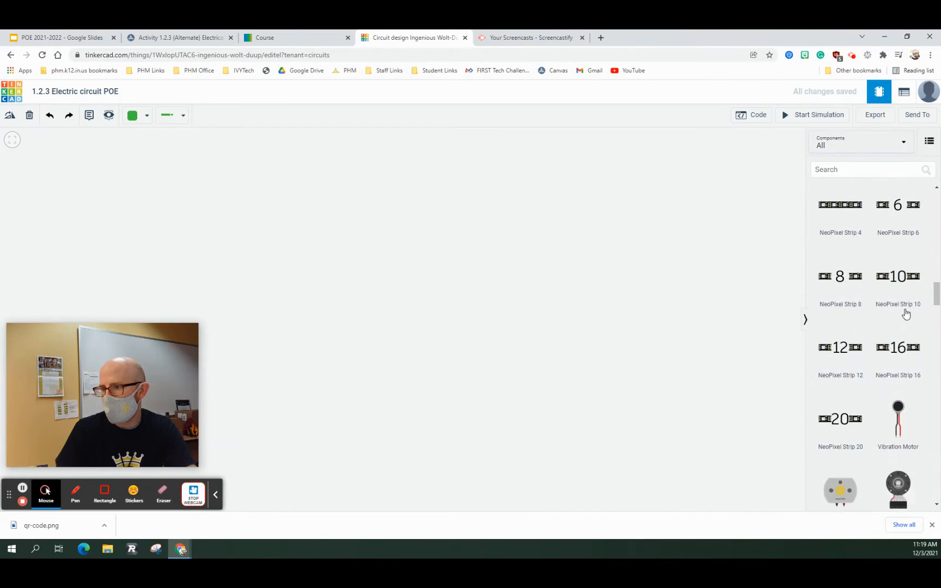
scroll(903, 313, "down", 5)
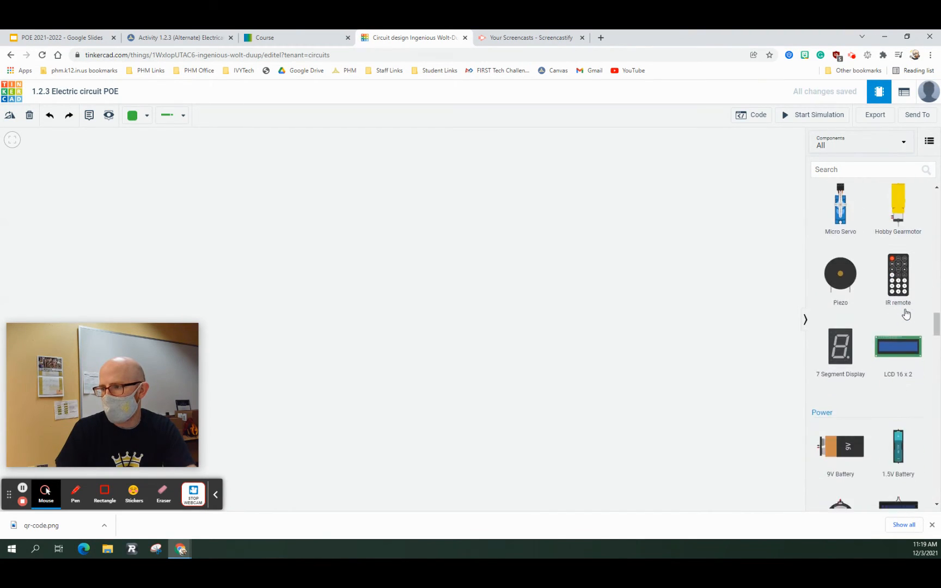
left_click_drag(854, 355, 466, 309)
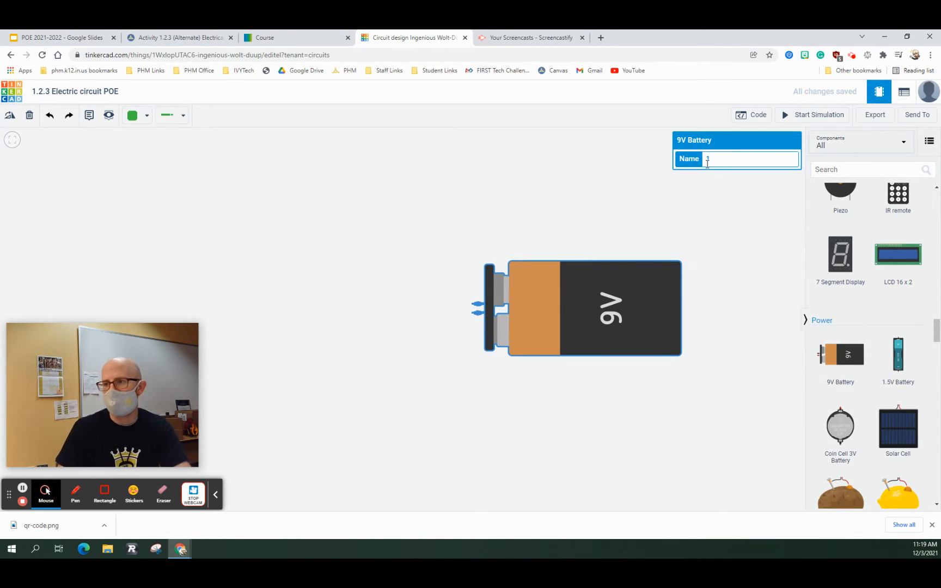
left_click(714, 164)
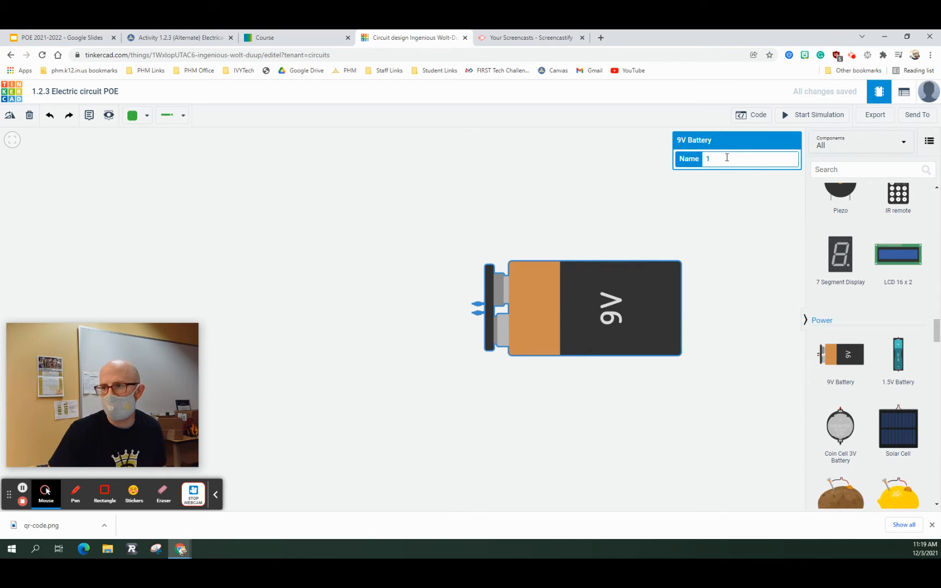
double_click(713, 163)
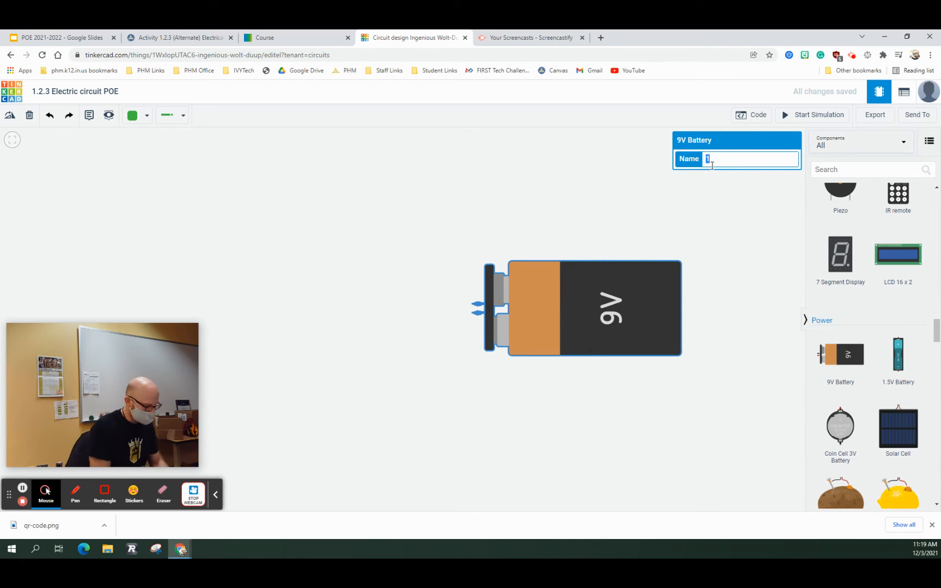
left_click(739, 248)
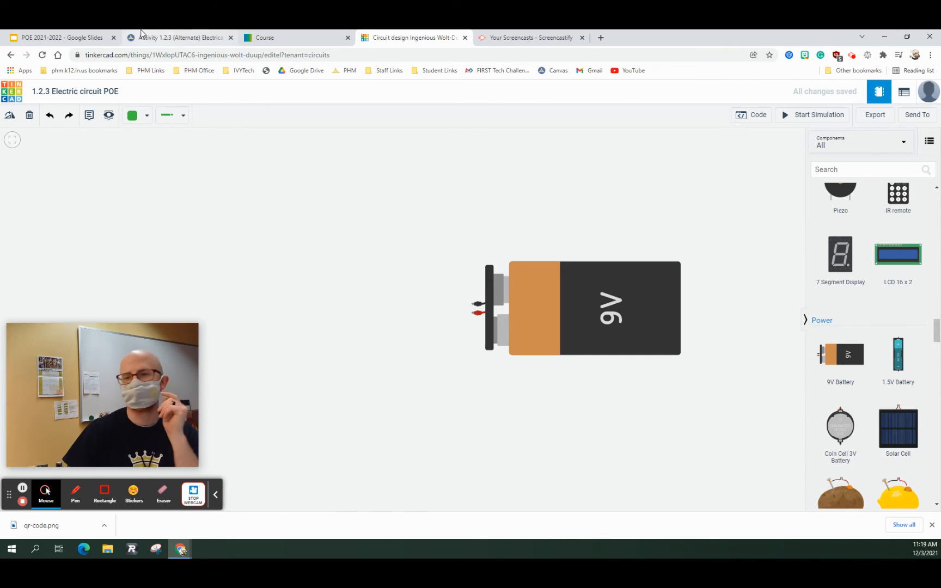
Go to the course page and read steps 11 and 12 on the multimeter connection and the Figure 4 circuit schematic
left_click(268, 37)
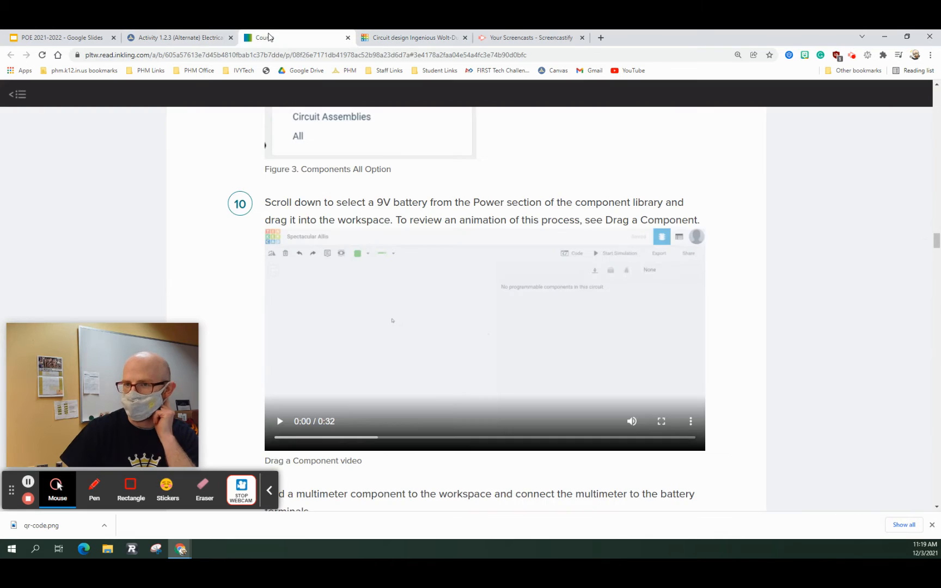
scroll(409, 204, "down", 5)
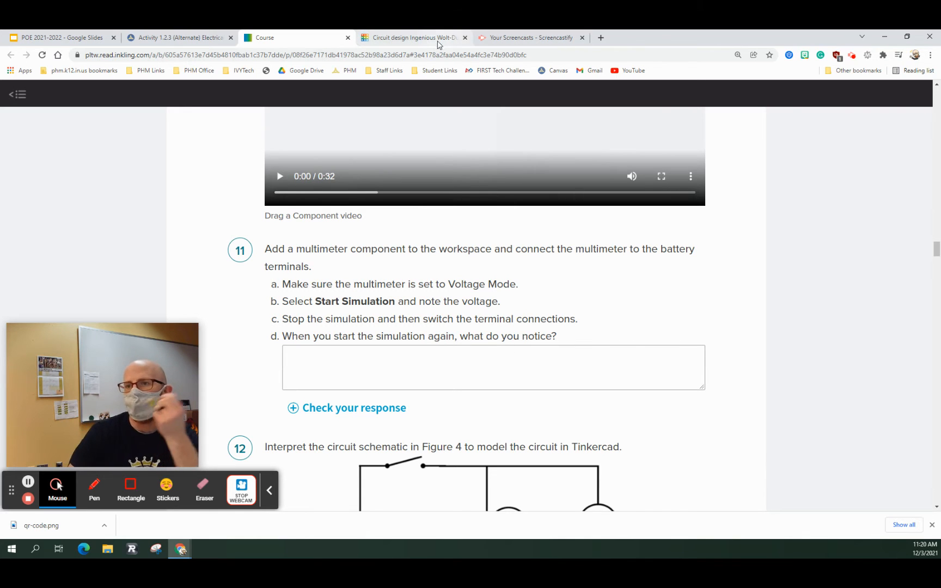
scroll(477, 362, "down", 5)
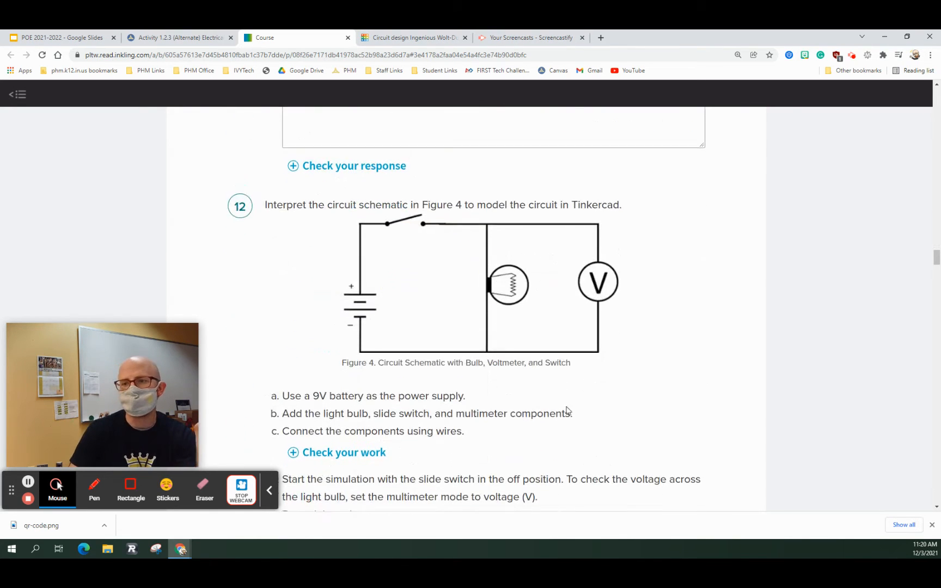
scroll(566, 414, "up", 2)
Return to Tinkercad and look through the component library's categories, from Power and Instruments to Connectors and back up to General
left_click(406, 37)
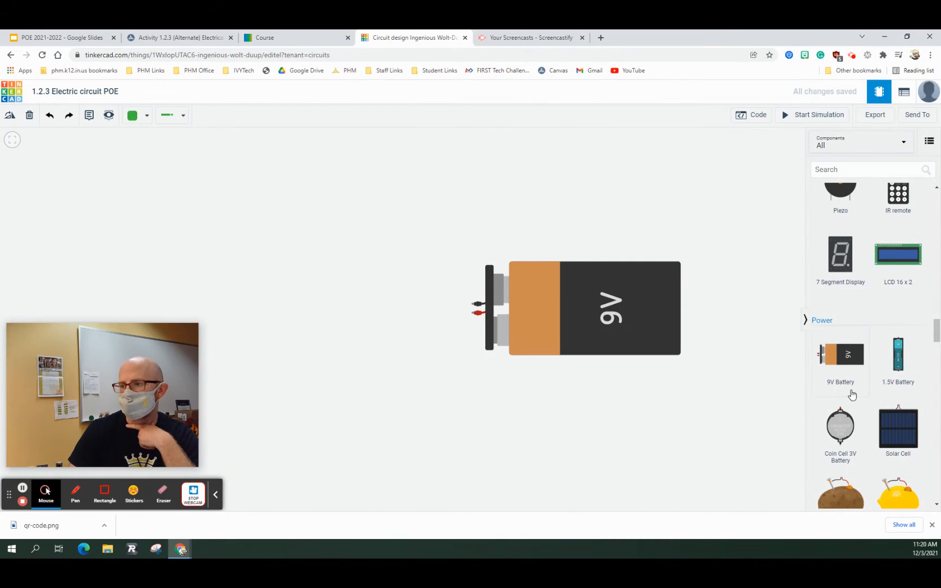
scroll(877, 309, "down", 2)
scroll(875, 315, "down", 10)
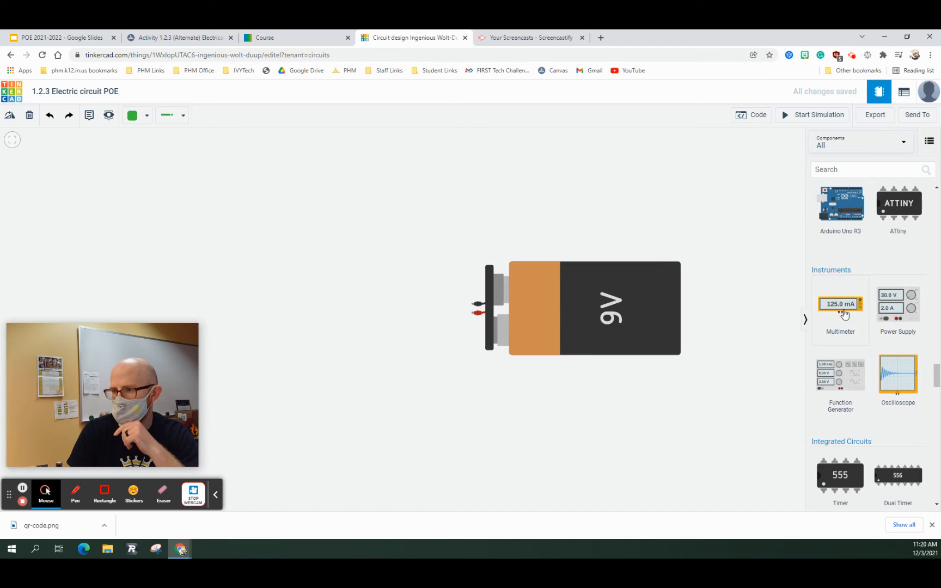
scroll(857, 403, "down", 10)
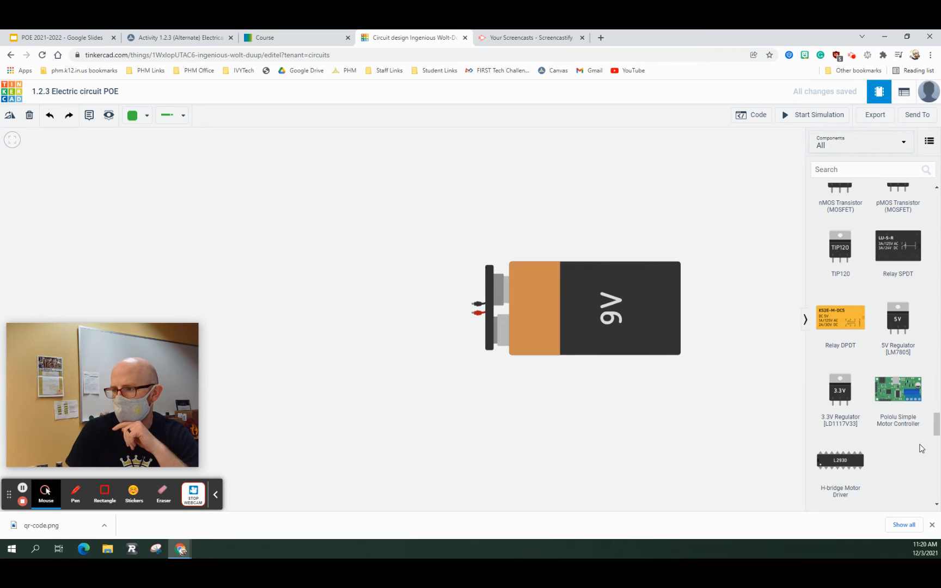
scroll(918, 454, "down", 3)
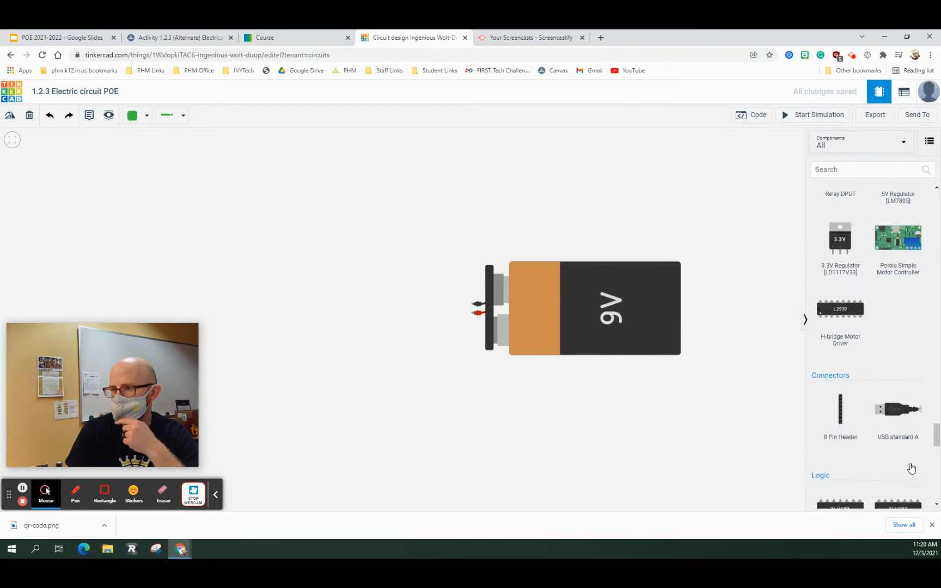
scroll(911, 468, "up", 12)
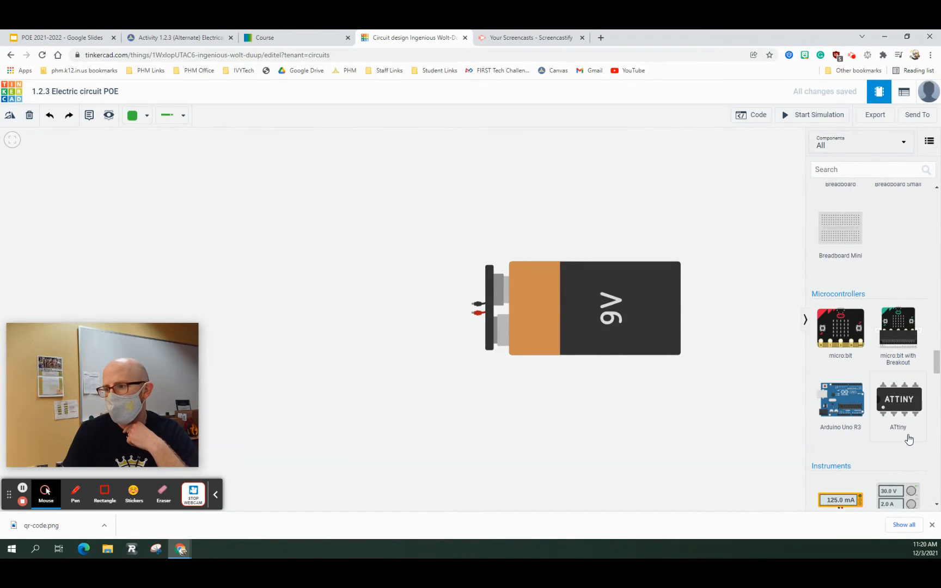
scroll(908, 439, "up", 10)
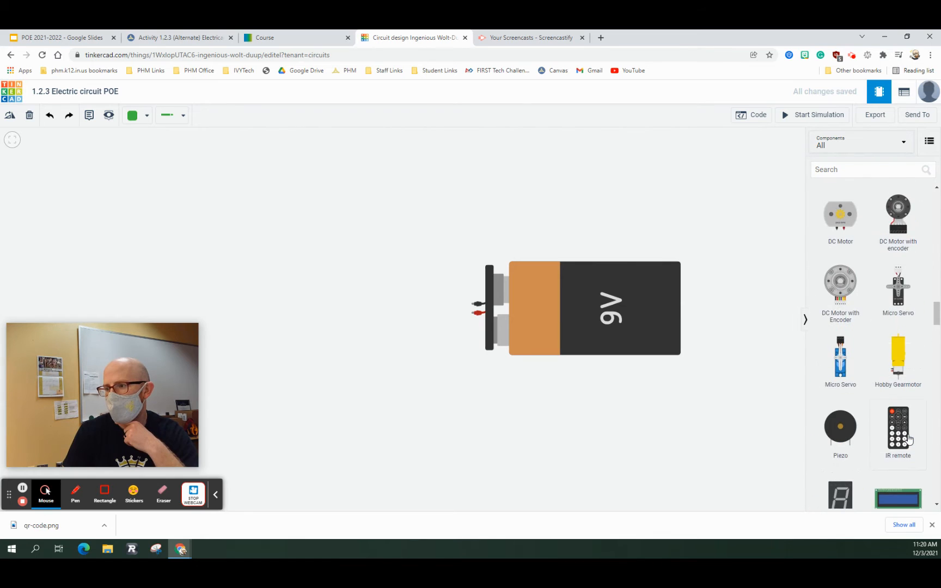
scroll(908, 439, "up", 2)
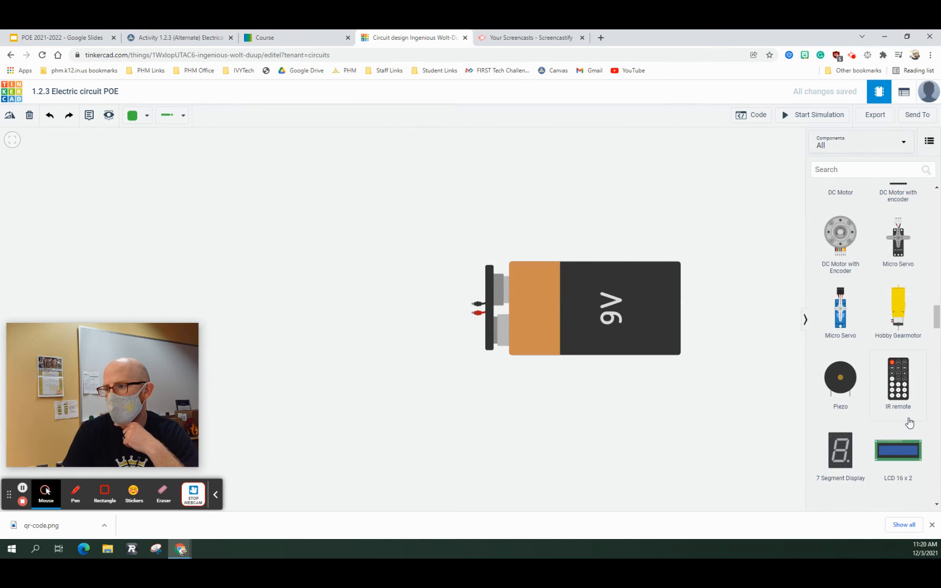
scroll(908, 430, "down", 1)
scroll(909, 425, "up", 5)
scroll(909, 421, "up", 6)
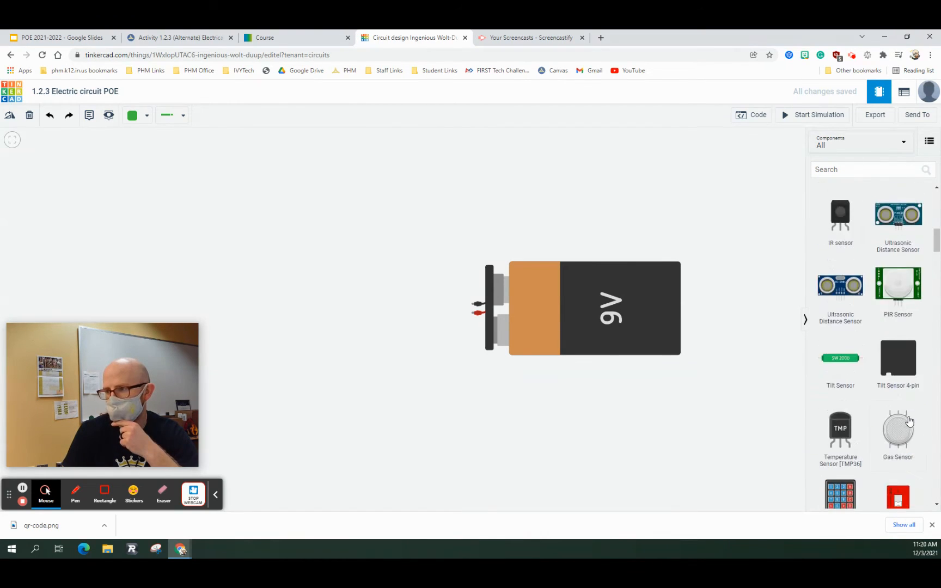
scroll(908, 420, "up", 7)
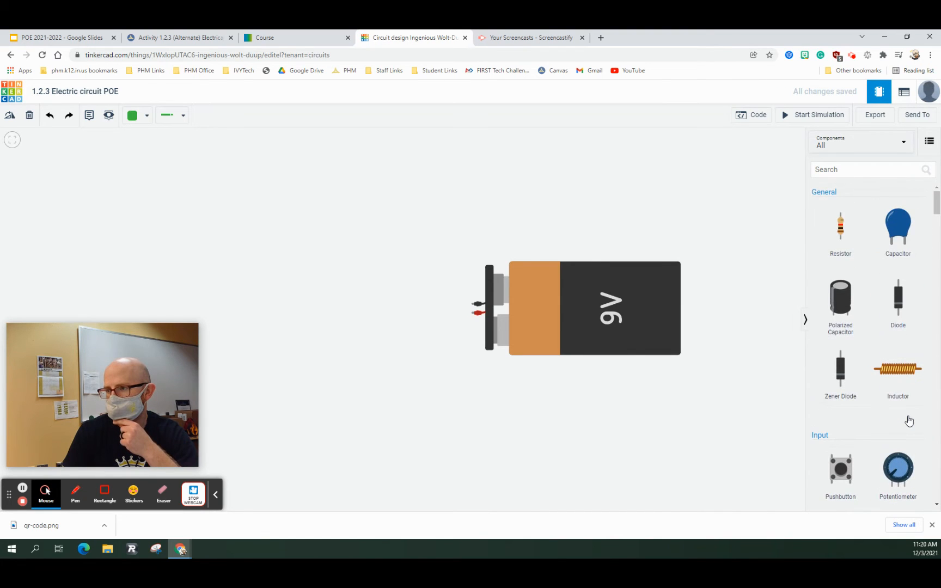
Place a Multimeter from the Instruments section in the workspace, above and to the left of the 9V battery
scroll(908, 417, "down", 18)
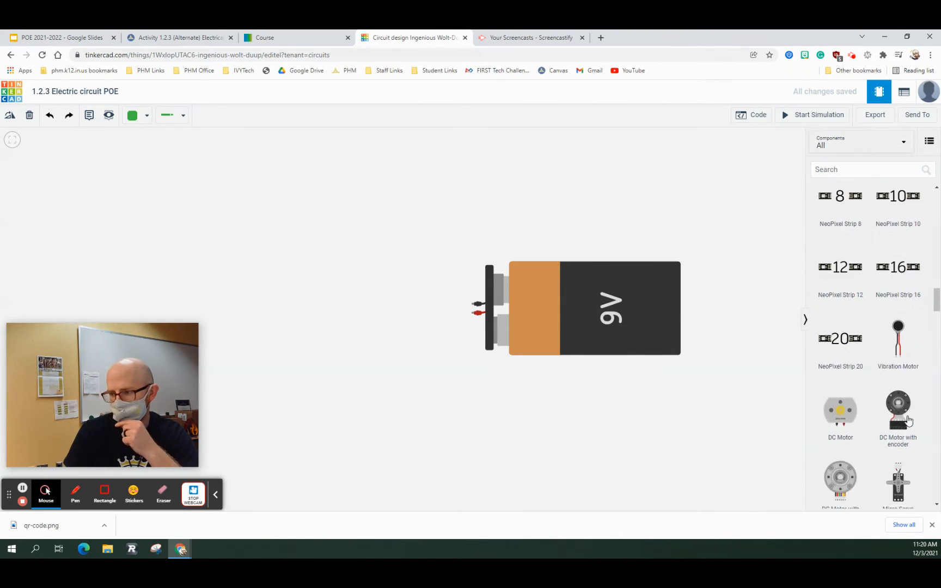
scroll(907, 418, "down", 10)
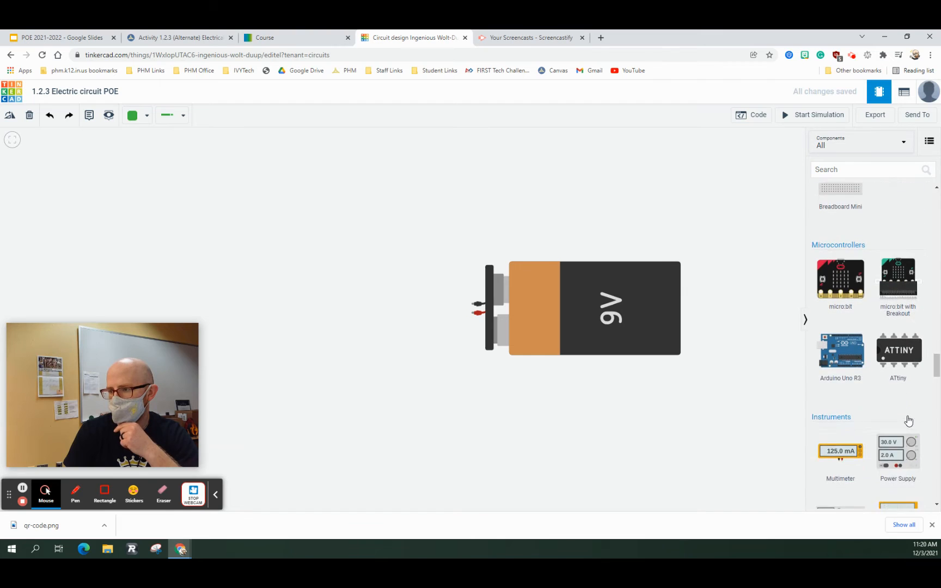
scroll(907, 415, "down", 2)
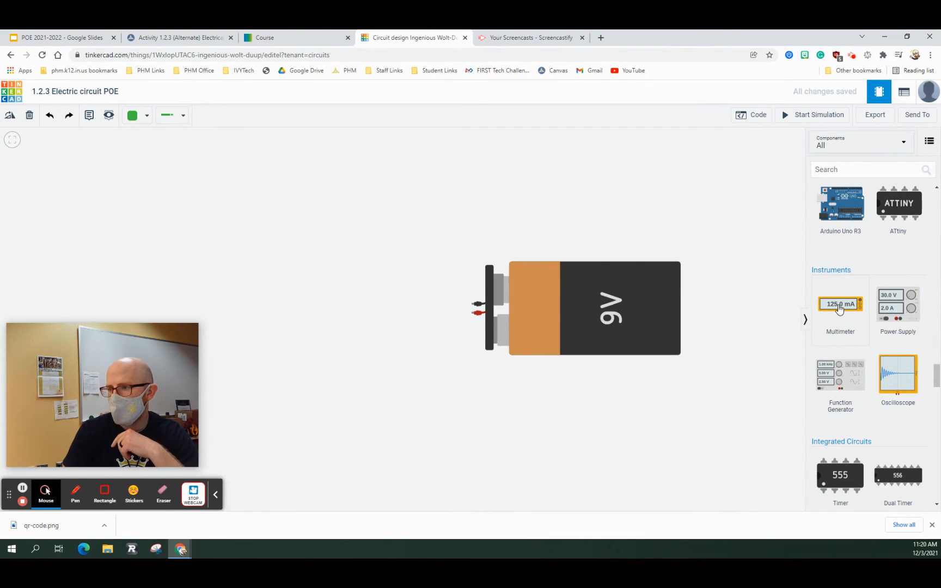
left_click_drag(839, 310, 304, 258)
Wire the multimeter's red terminal to the battery's black terminal, and its black terminal to the battery's red terminal
left_click(307, 251)
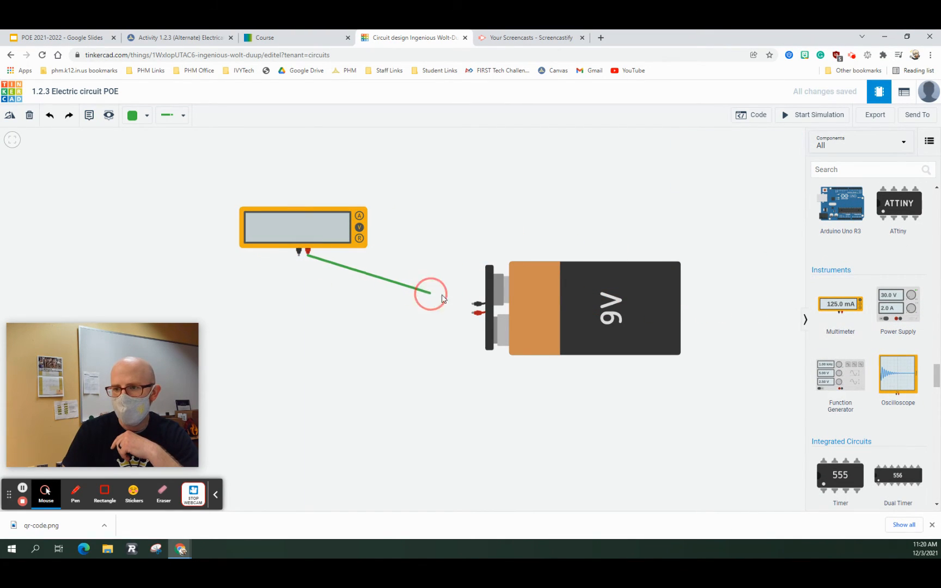
left_click(473, 304)
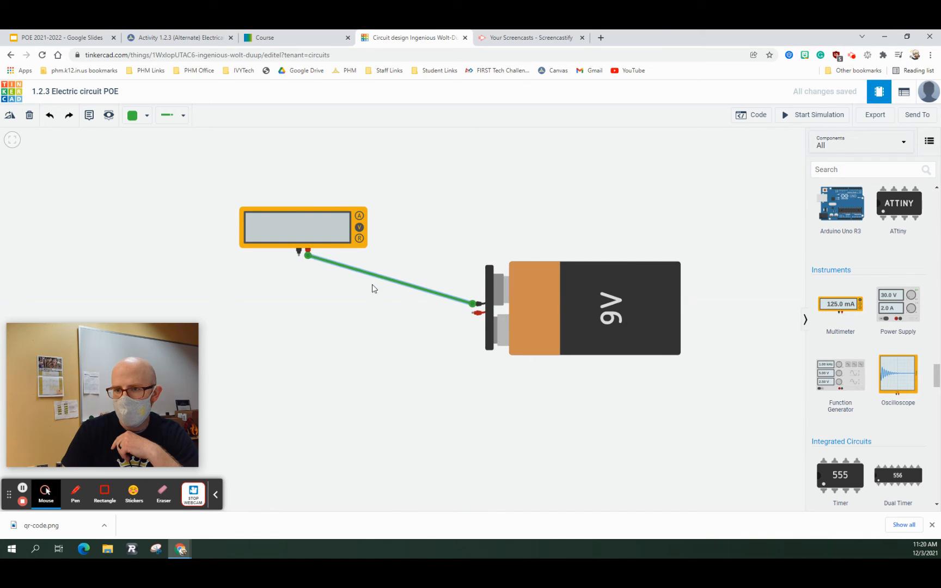
left_click(298, 254)
left_click(472, 312)
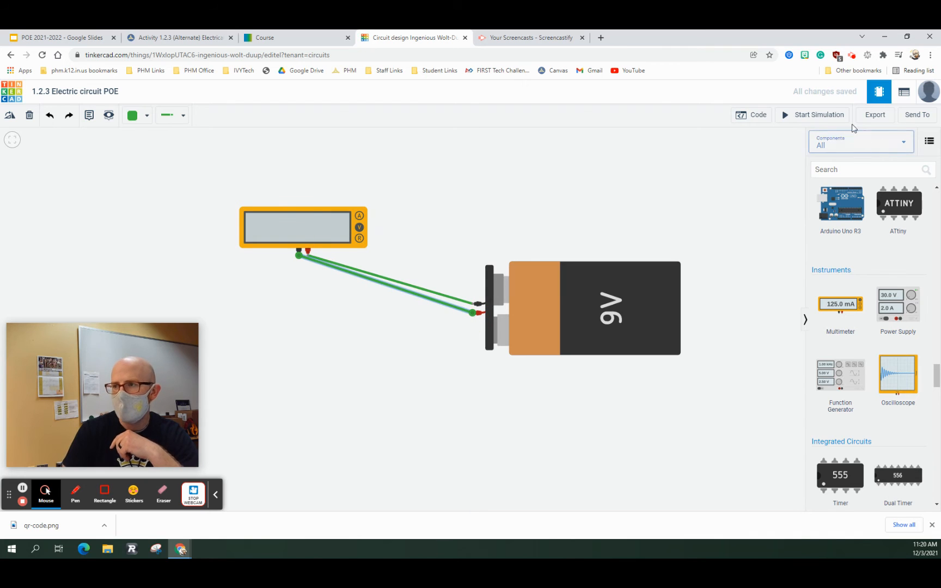
Start the simulation and read the battery voltage on the multimeter
left_click(813, 115)
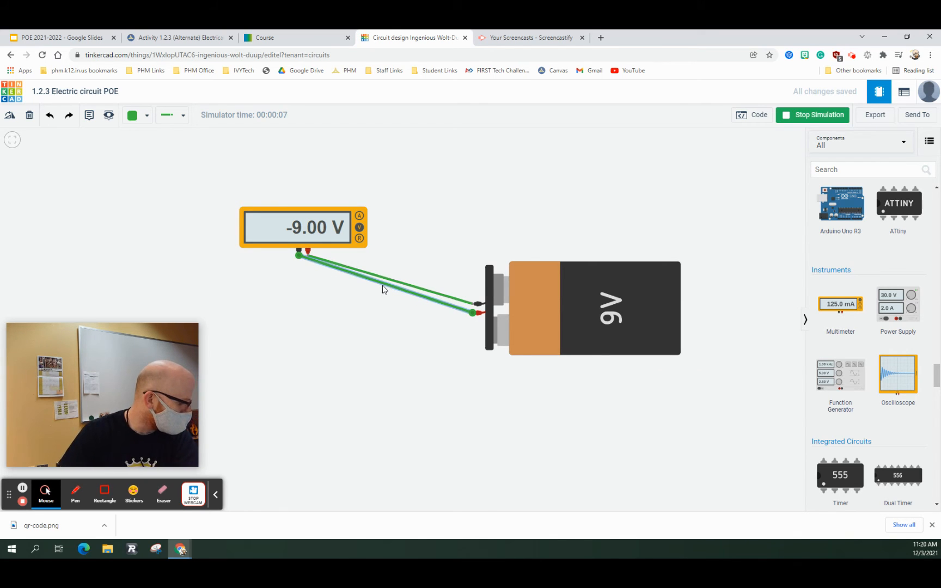
left_click(440, 248)
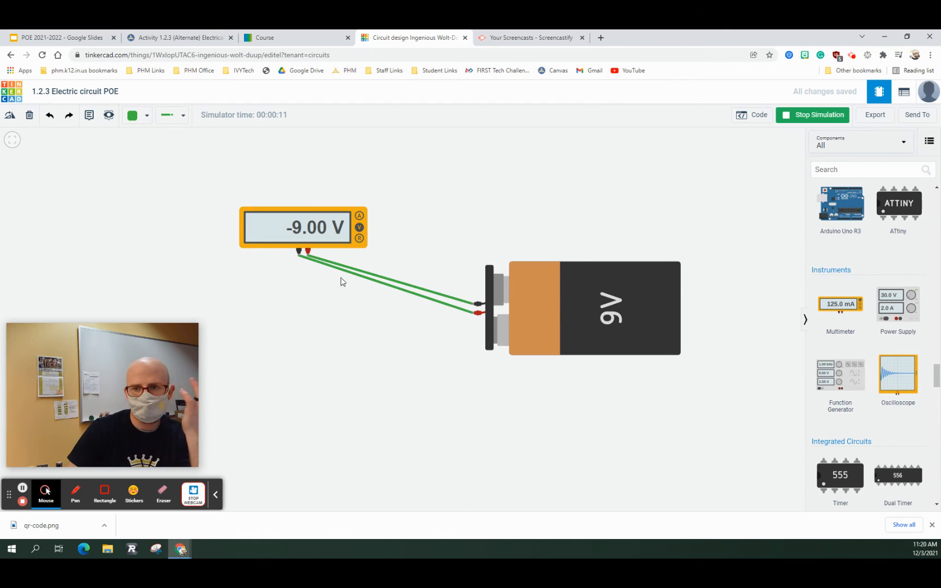
Stop the simulation and delete the wire between the multimeter's black terminal and the battery's red terminal
left_click(310, 258)
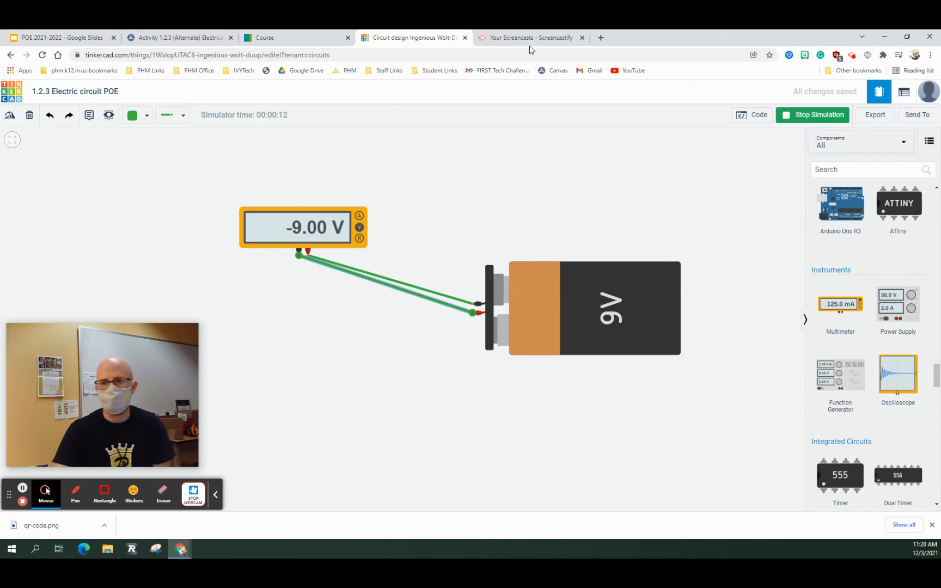
left_click(805, 115)
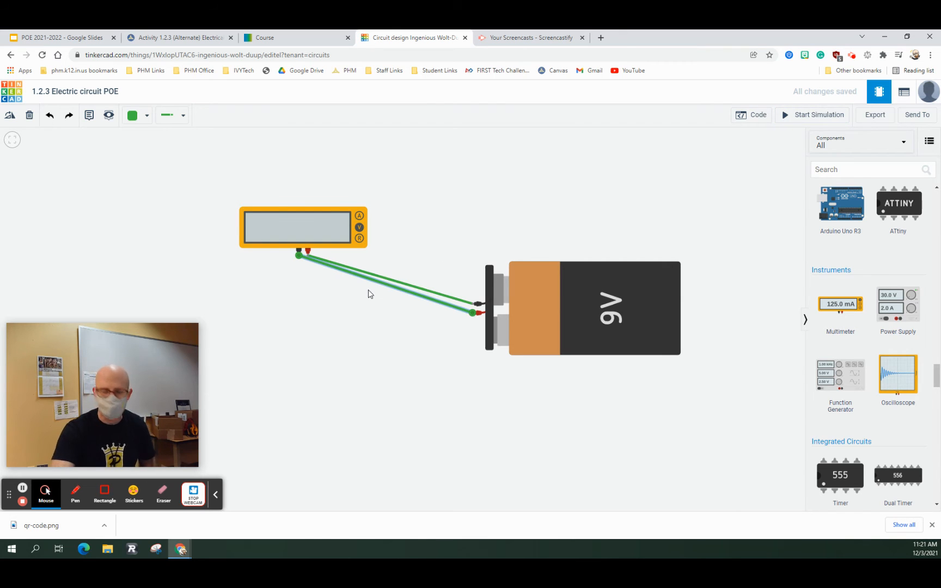
key("Delete")
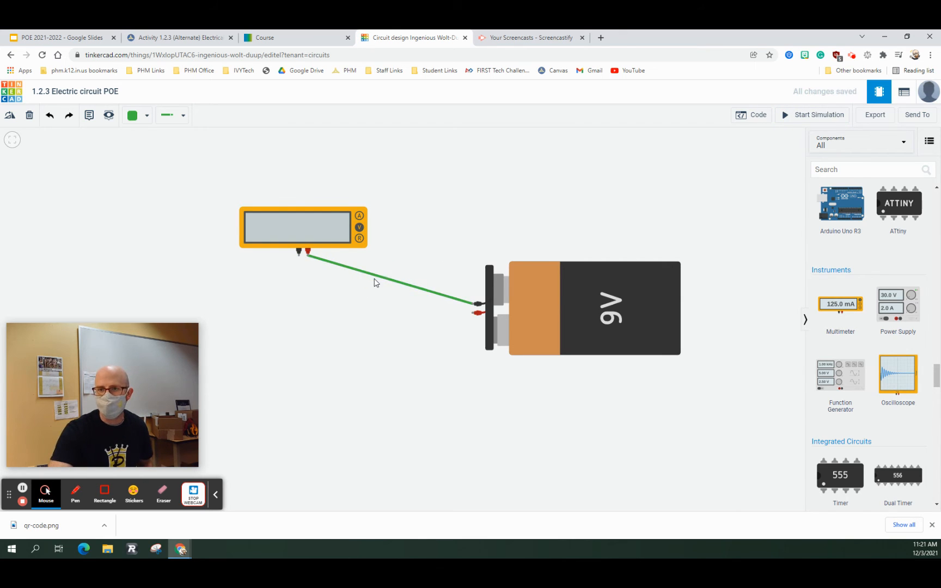
Delete the remaining green wire, and connect the multimeter's black terminal to the battery's black terminal with a black wire
left_click(374, 282)
key("Delete")
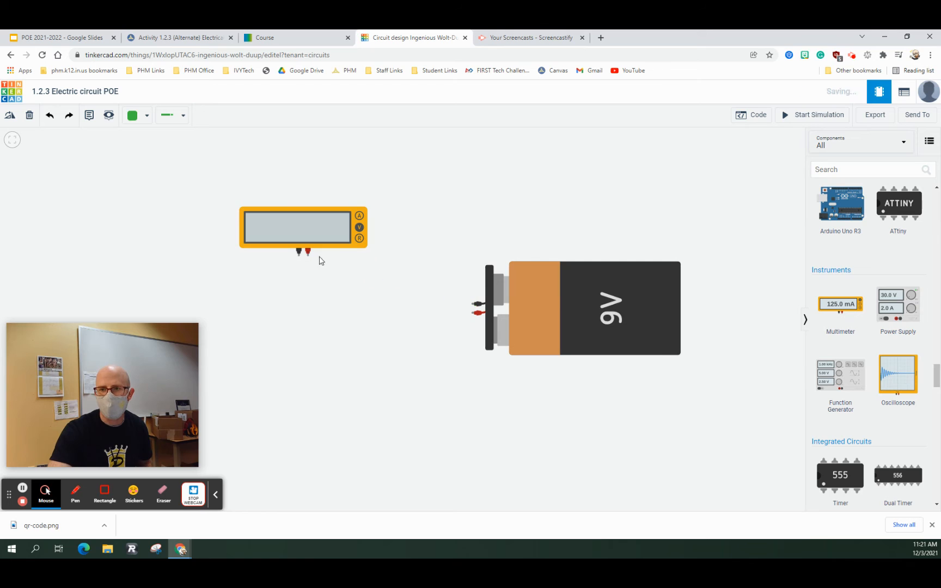
left_click(183, 116)
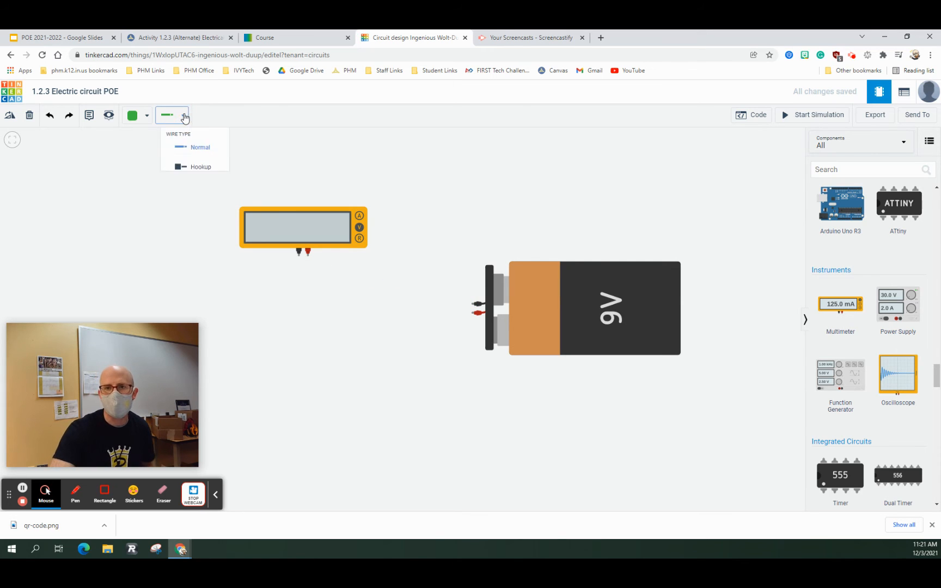
left_click(144, 116)
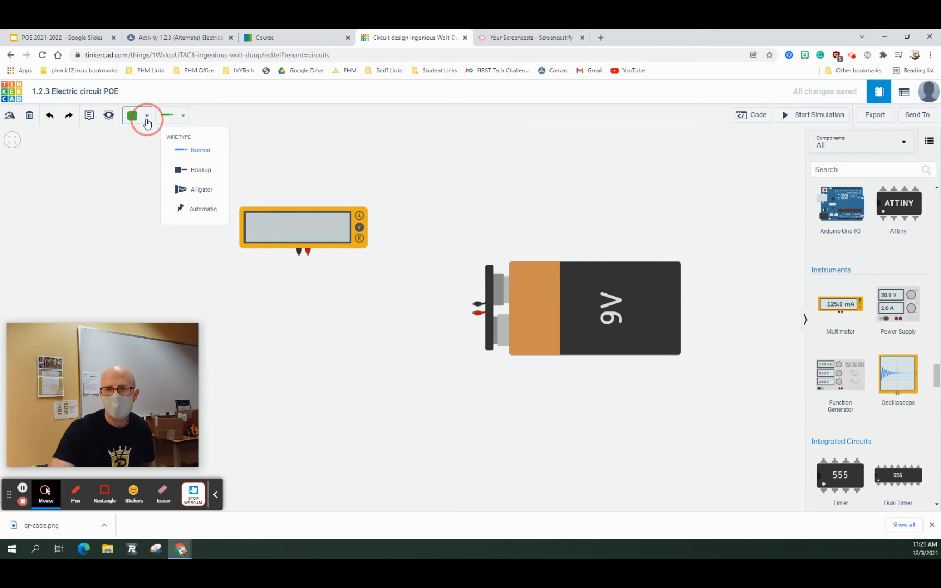
left_click(153, 145)
left_click(299, 252)
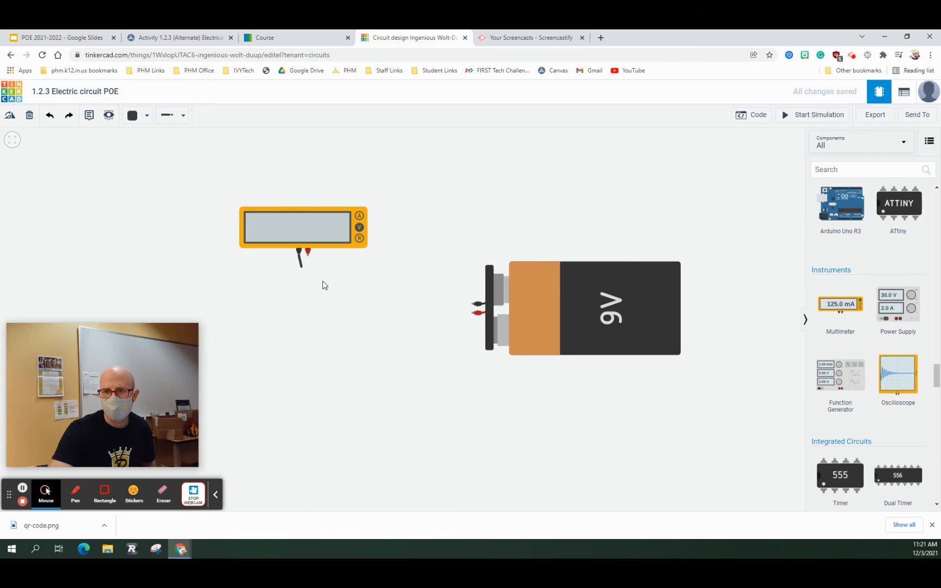
left_click(473, 304)
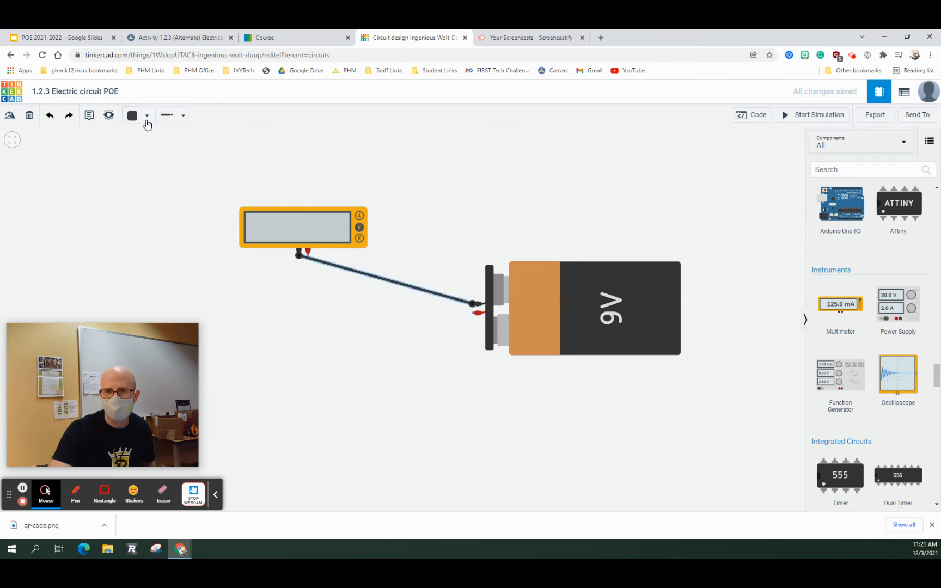
Set the wire colour to red, connect the multimeter's red terminal to the battery's red terminal, and start the simulation
left_click(184, 115)
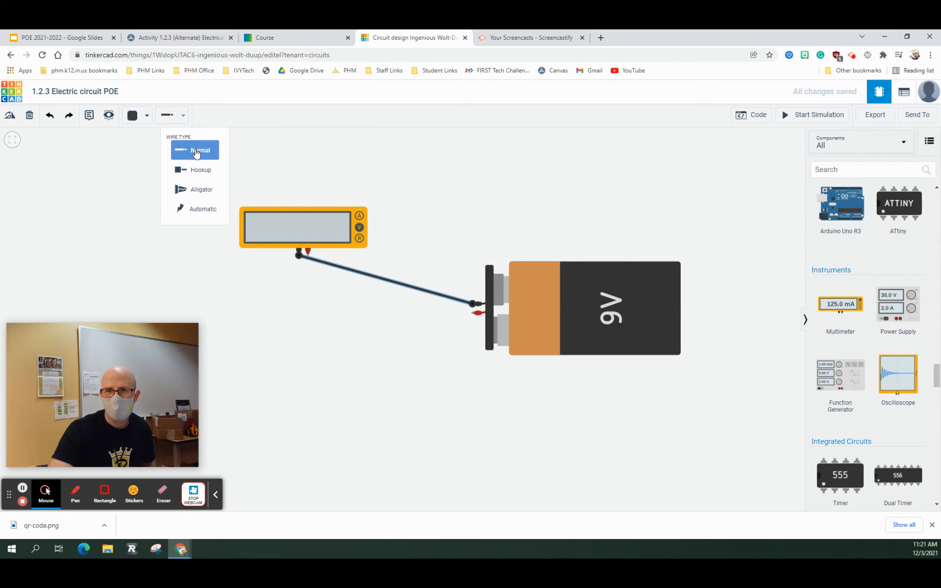
left_click(132, 116)
left_click(155, 162)
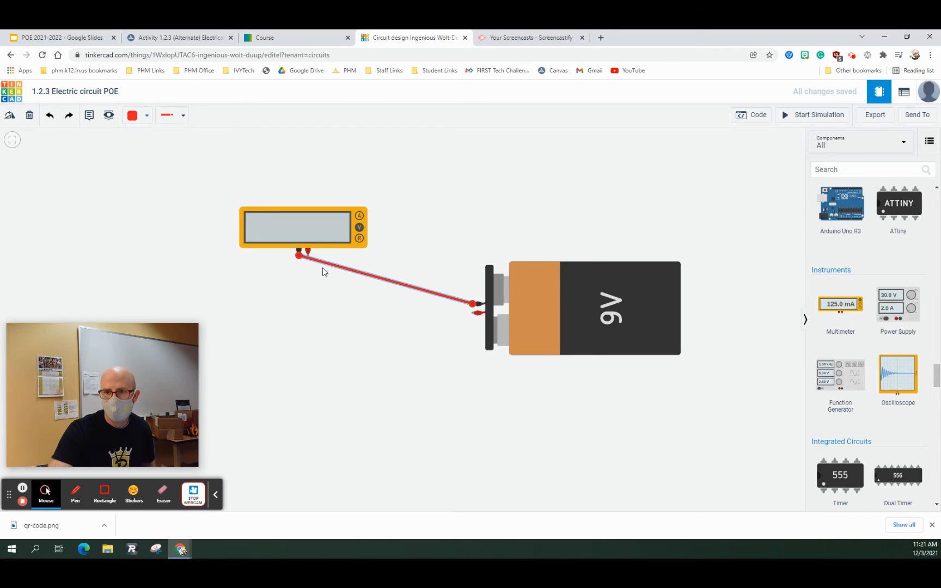
left_click_drag(308, 252, 471, 316)
left_click(812, 115)
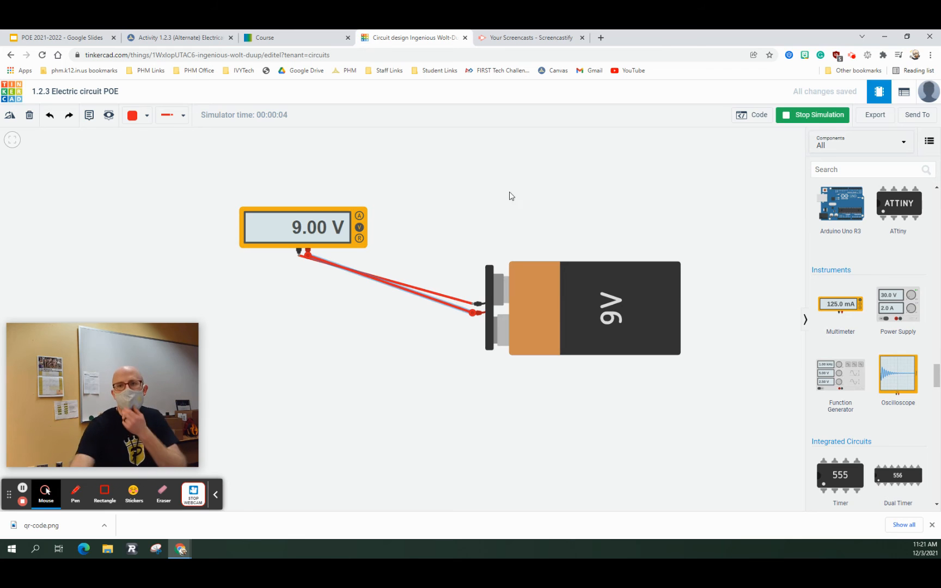
Switch to the Course page and enter "9 volts" as the response to question 11d about the restarted simulation
left_click(292, 42)
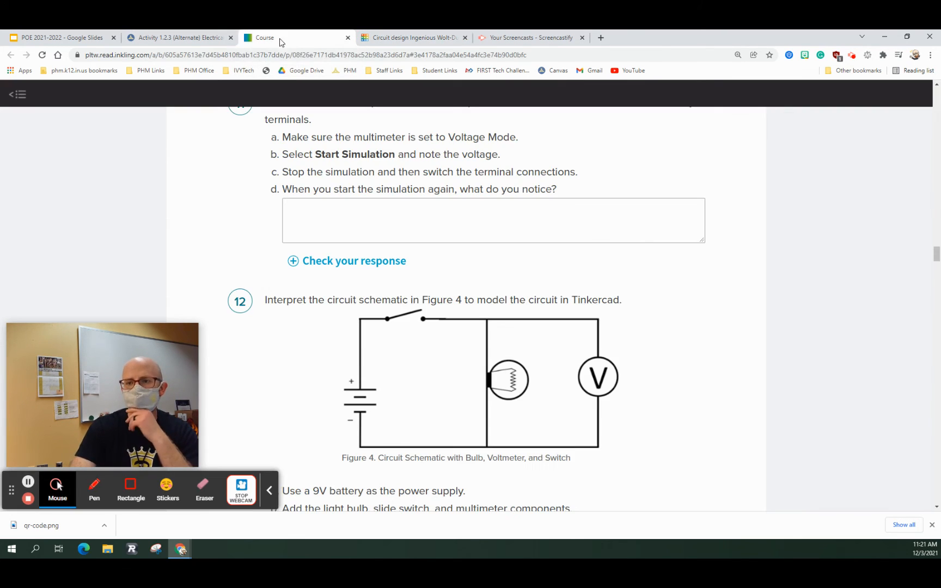
scroll(447, 266, "down", 5)
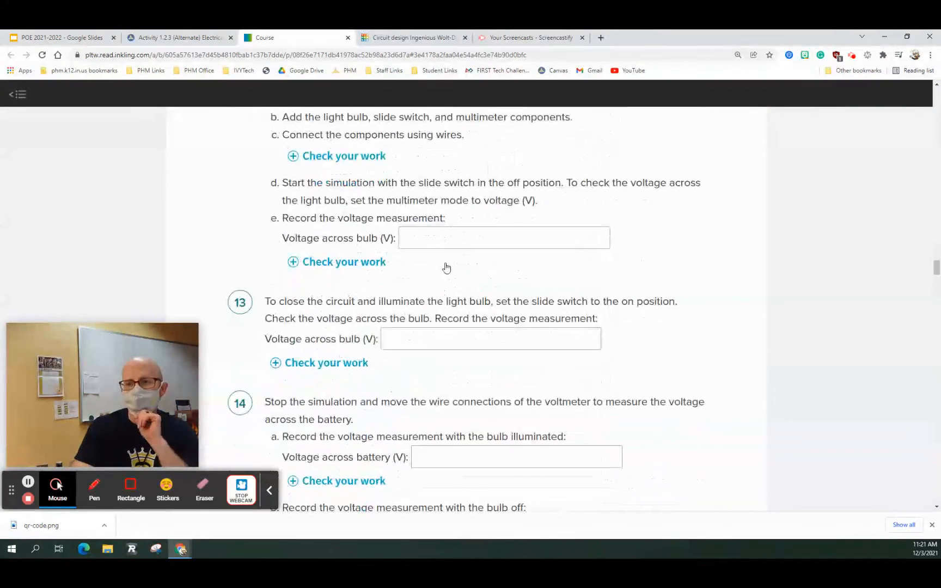
scroll(443, 256, "up", 1)
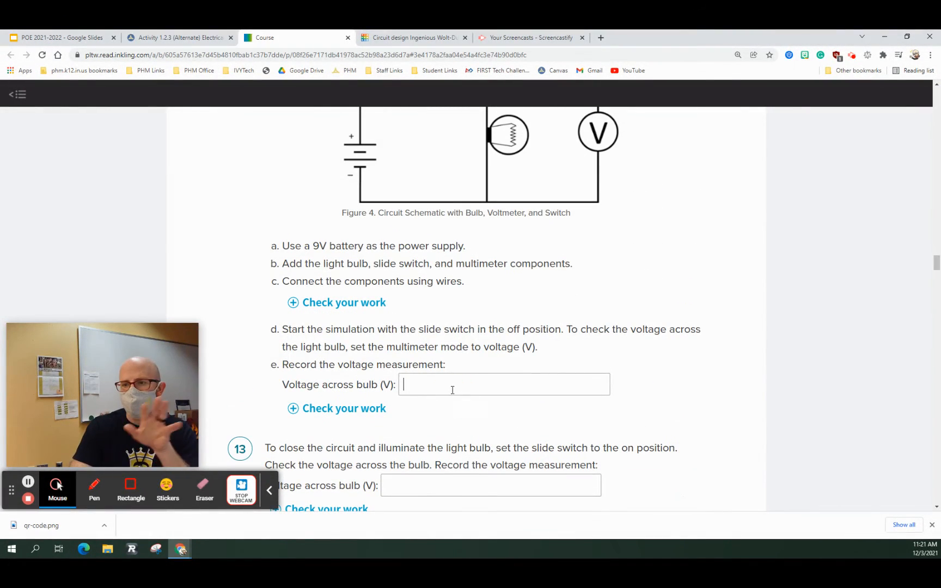
scroll(473, 369, "down", 3)
scroll(472, 367, "up", 10)
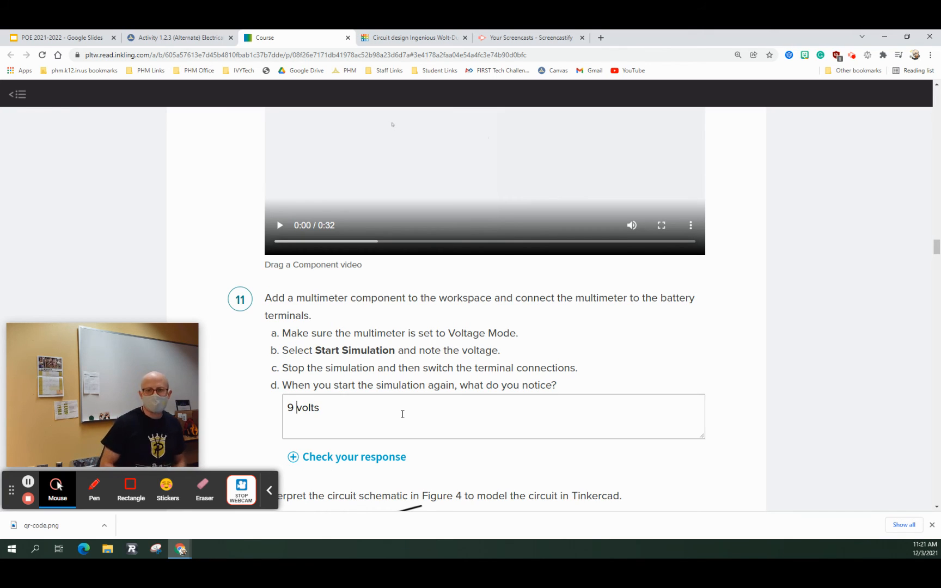
left_click(380, 410)
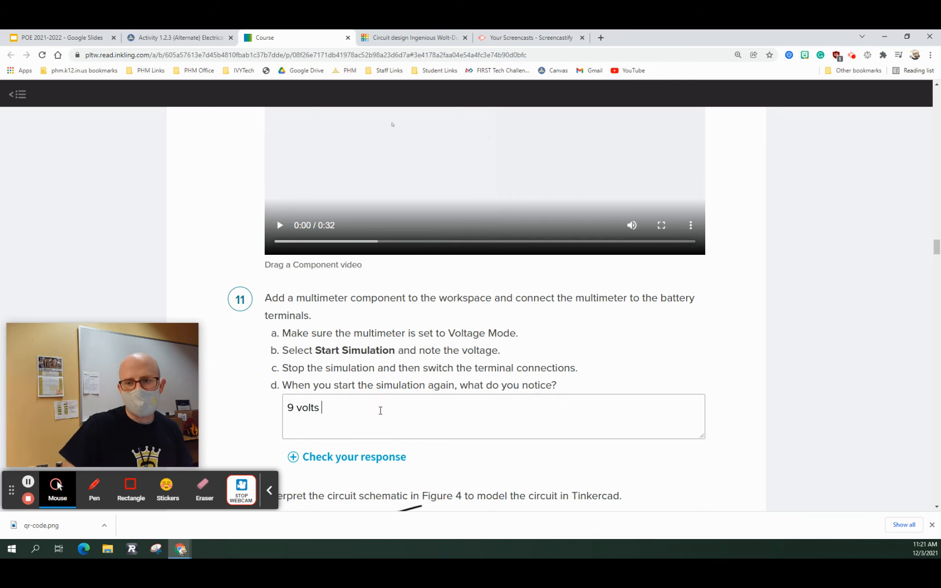
Review steps 12 to 14 of the activity, including the Figure 4 schematic, the voltage measurements and the reflection question
scroll(355, 412, "down", 4)
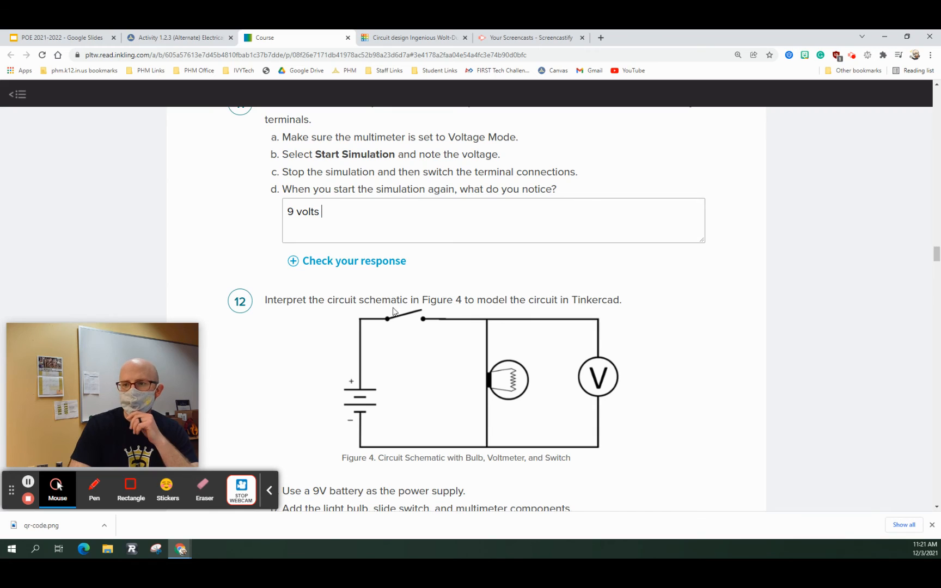
scroll(408, 300, "down", 3)
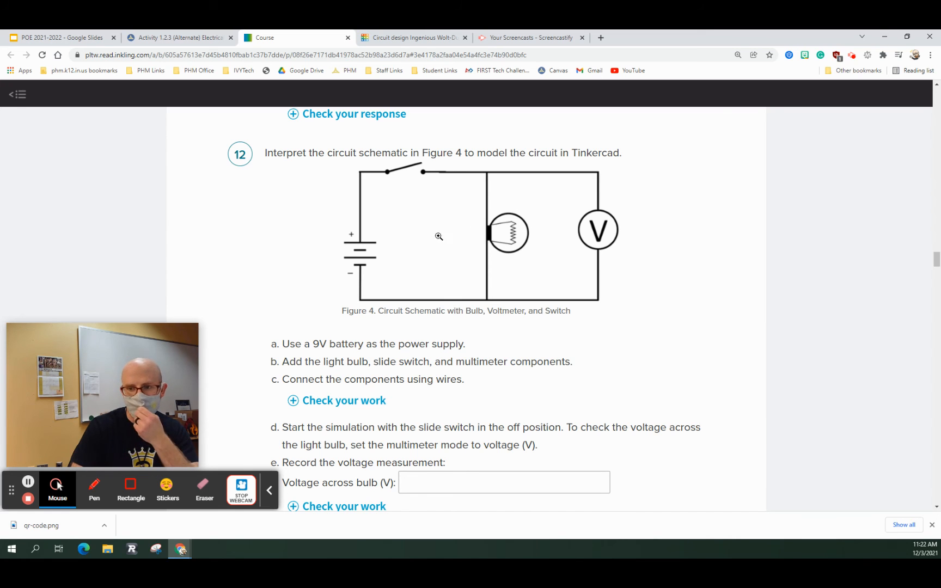
scroll(545, 234, "down", 2)
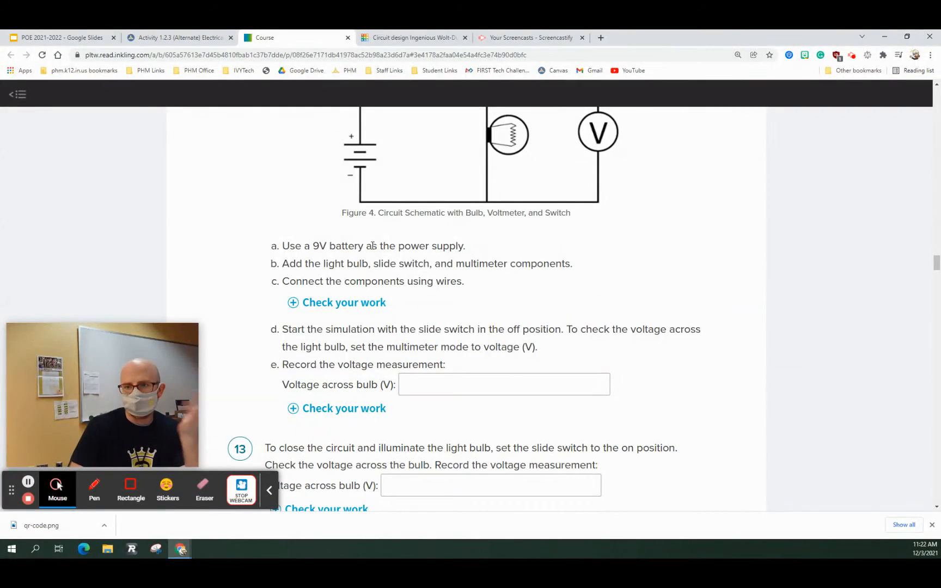
scroll(435, 267, "down", 5)
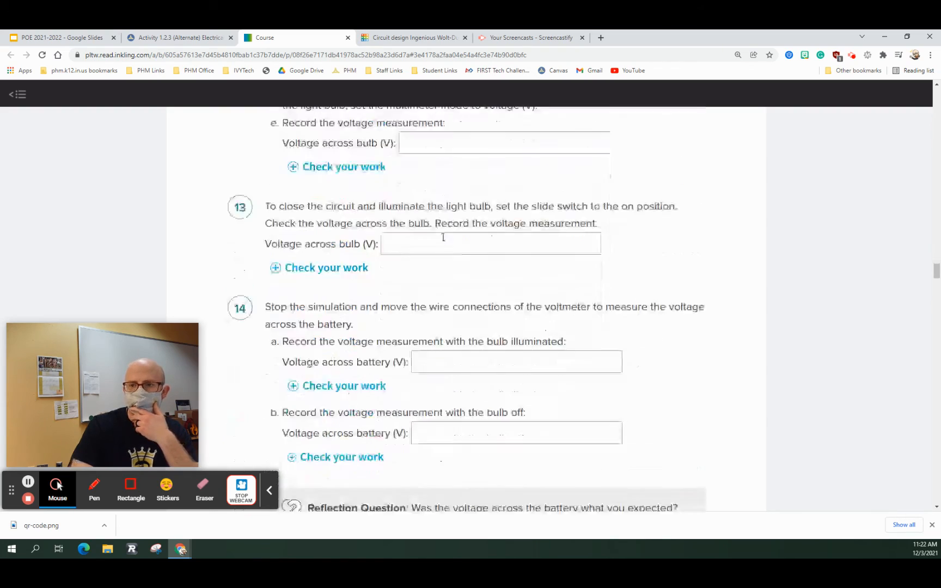
scroll(447, 251, "down", 3)
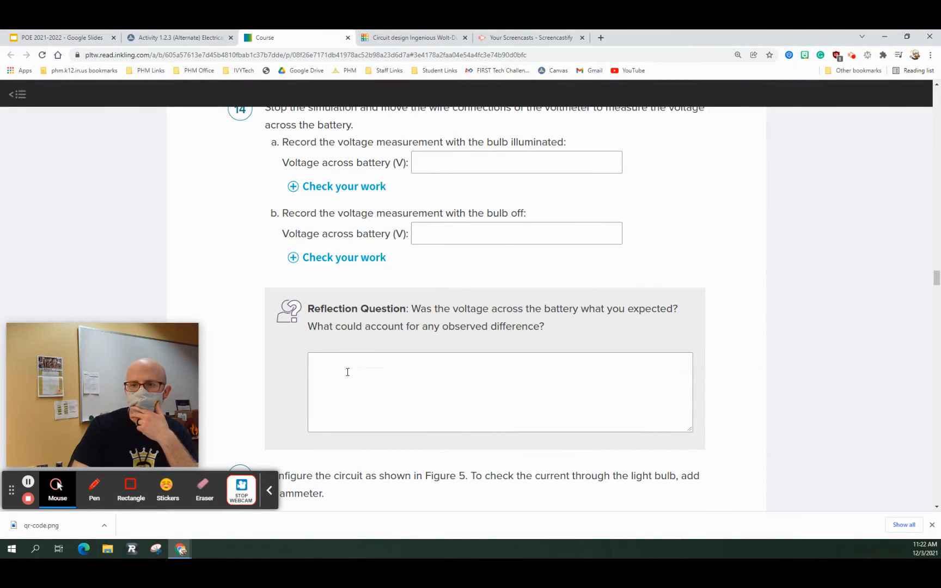
scroll(466, 294, "up", 7)
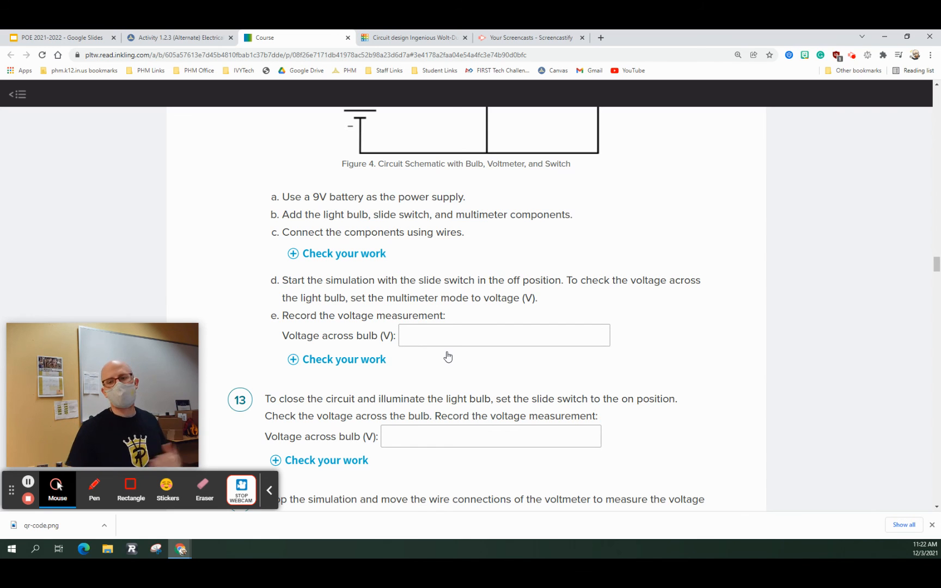
Review steps 15 to 17, focusing on the PLTW Engineering Notebook requirements for the bulb's resistance calculation, up to Creating a Series Circuit
scroll(447, 356, "down", 15)
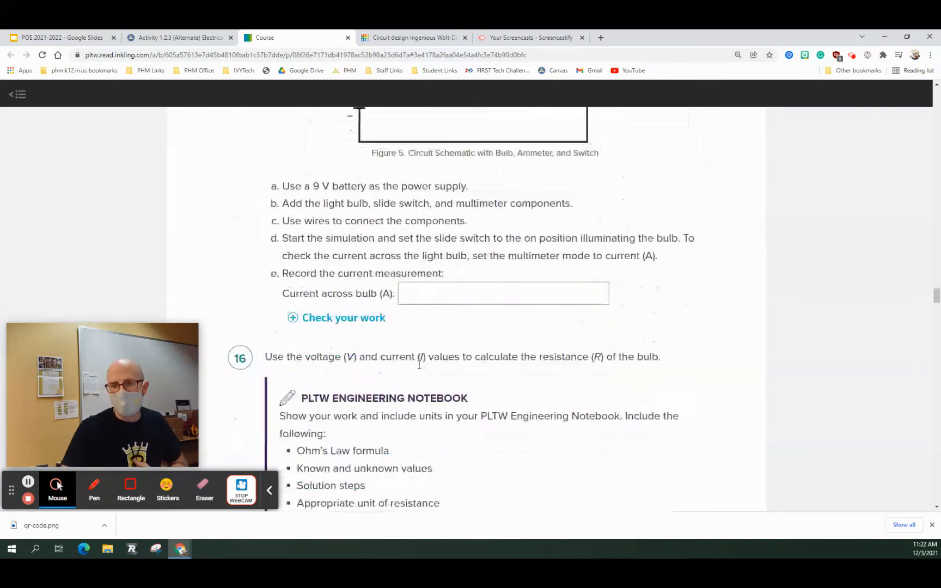
scroll(419, 364, "down", 2)
left_click_drag(294, 272, 550, 290)
left_click(510, 336)
left_click_drag(475, 385, 299, 270)
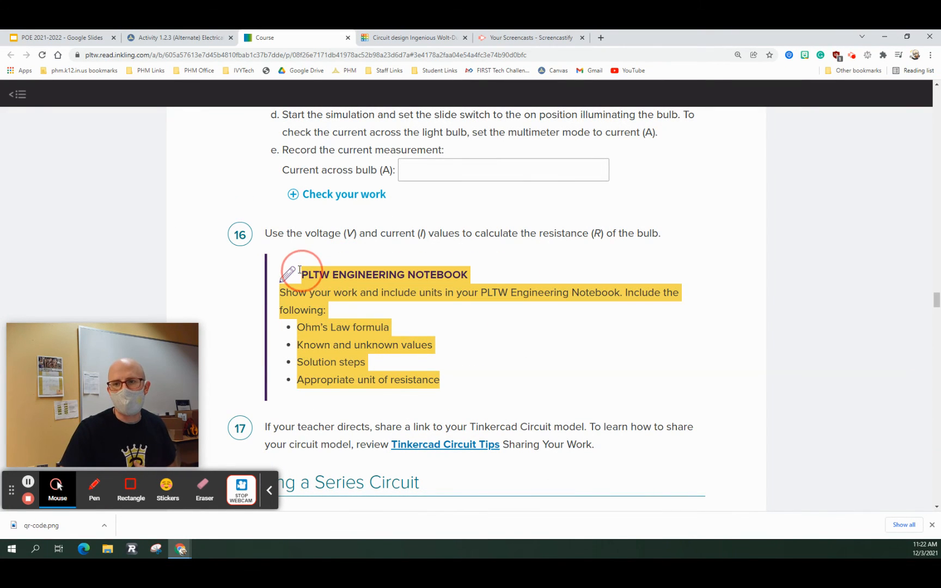
left_click(483, 261)
left_click(431, 270)
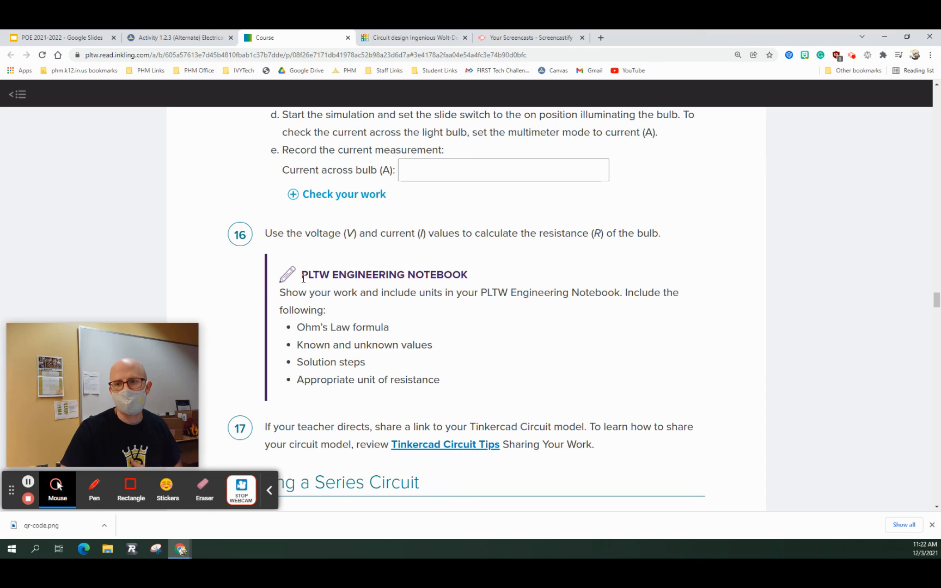
scroll(370, 324, "down", 2)
scroll(375, 323, "up", 2)
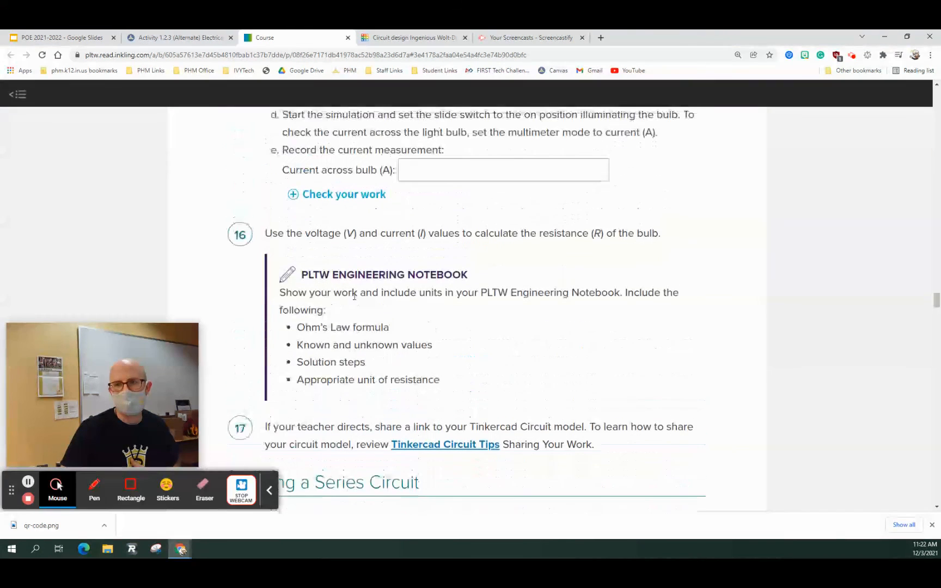
scroll(383, 324, "down", 2)
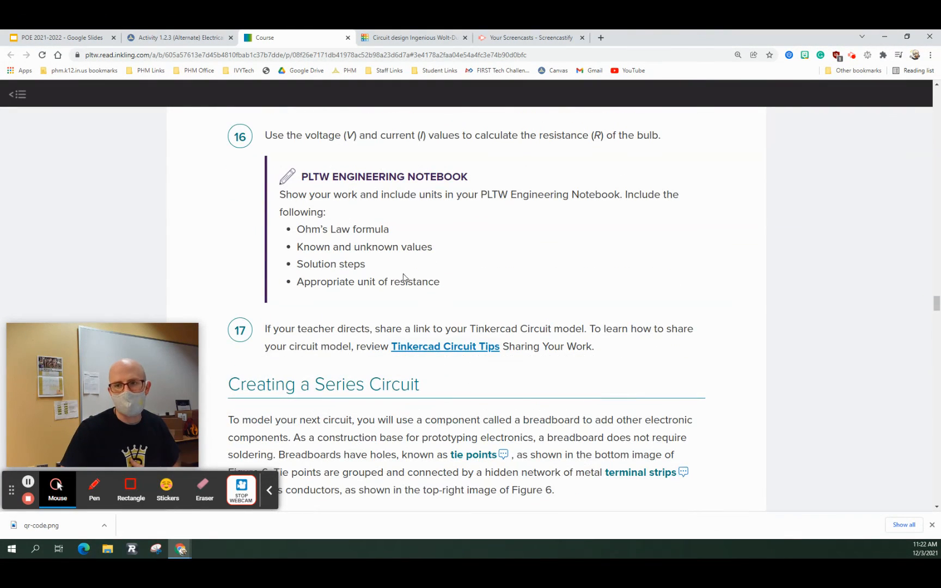
scroll(409, 326, "down", 1)
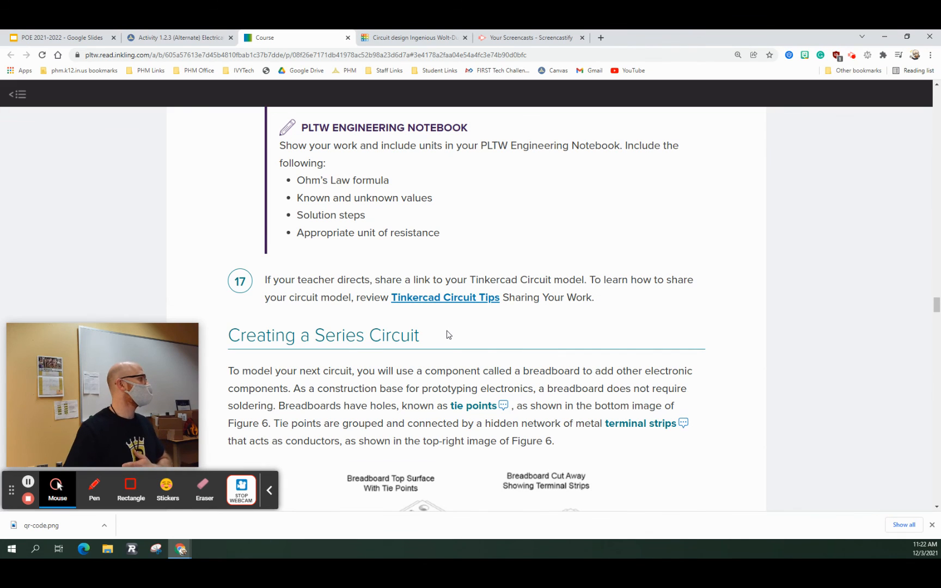